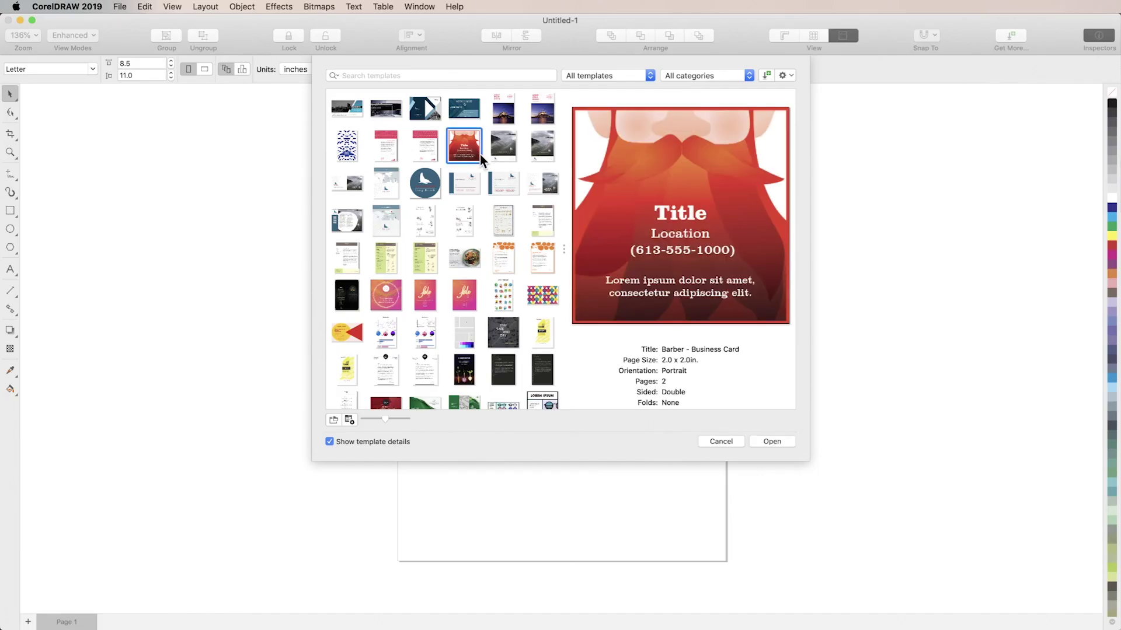
Step: Preview the Bicycling Event and Colorful Sale poster templates
left_click(466, 219)
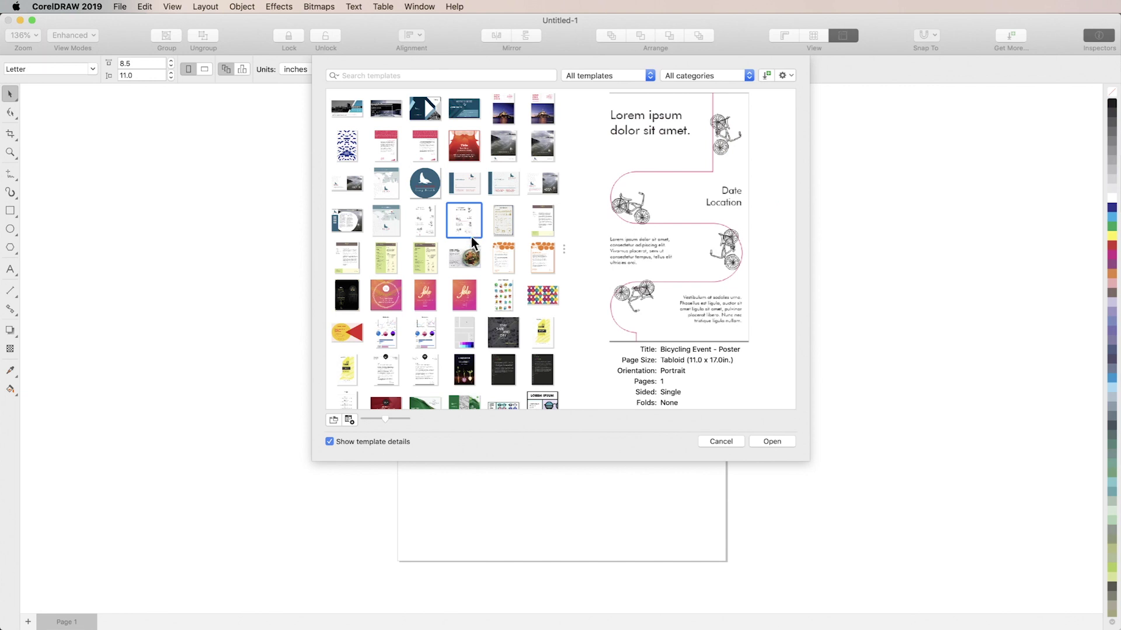
left_click(472, 291)
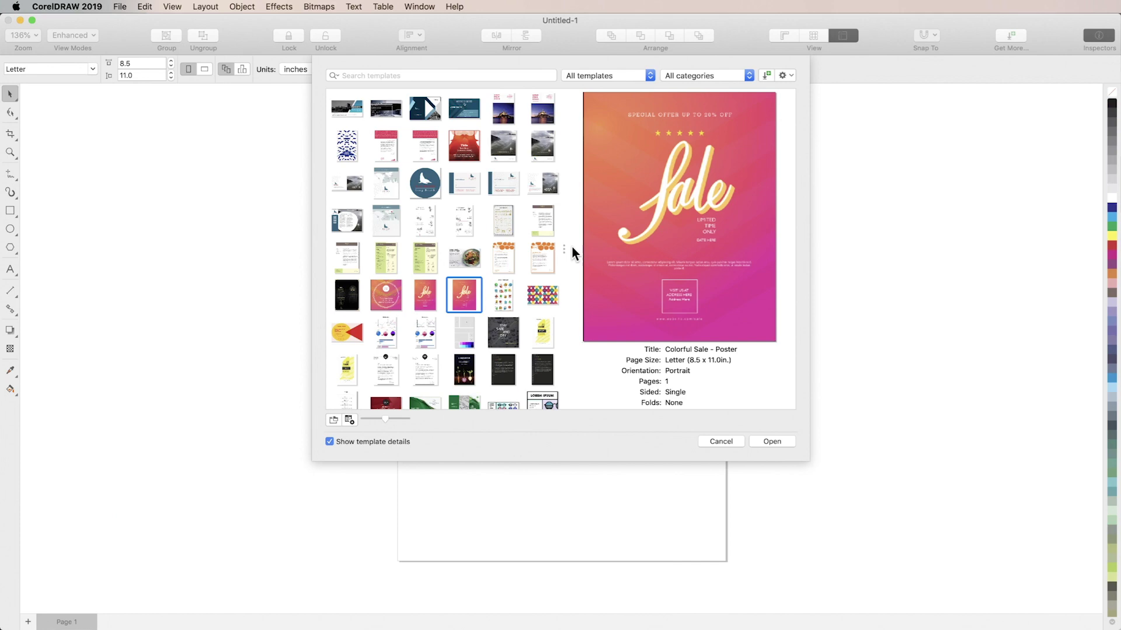
Step: Reopen New from Template, preview the Company Job Fair poster, and enlarge the thumbnails
key("Escape")
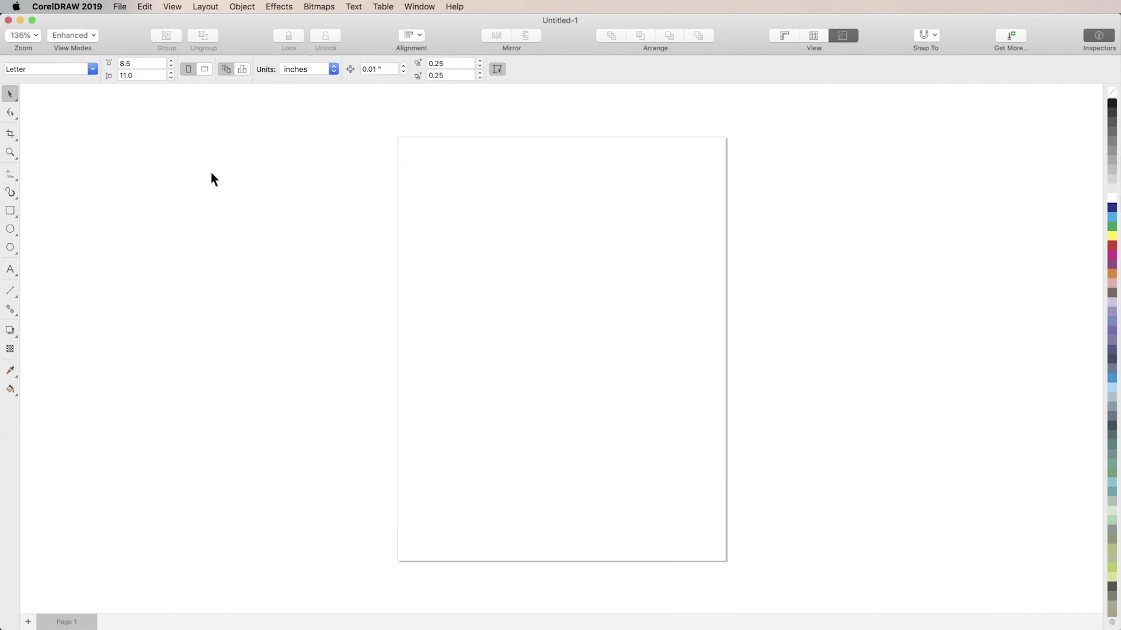
left_click(128, 6)
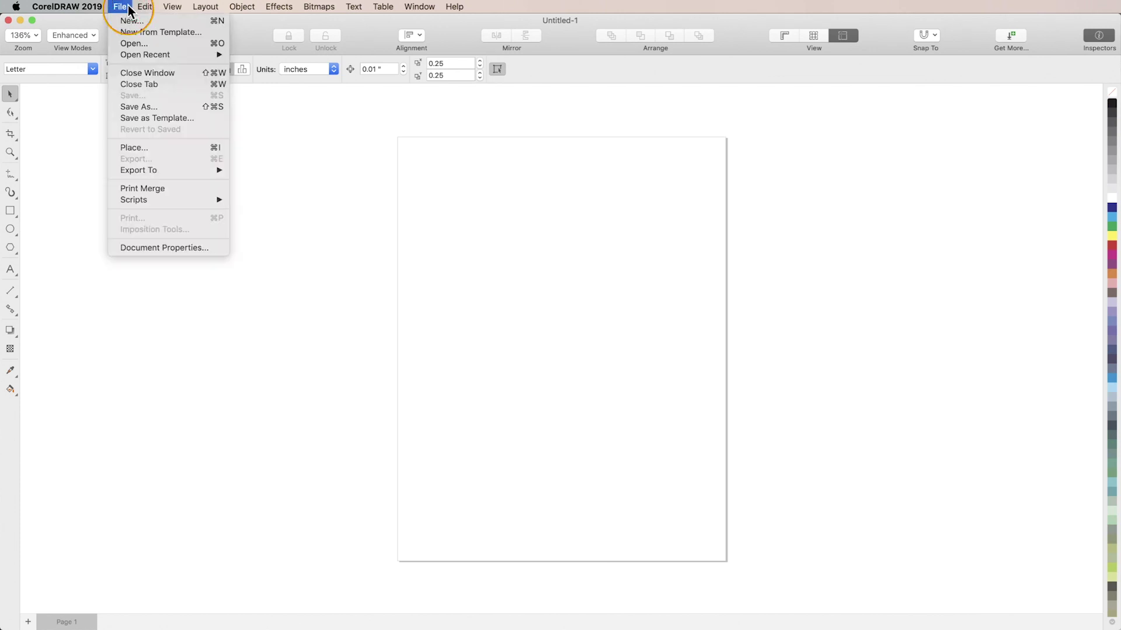
left_click(178, 35)
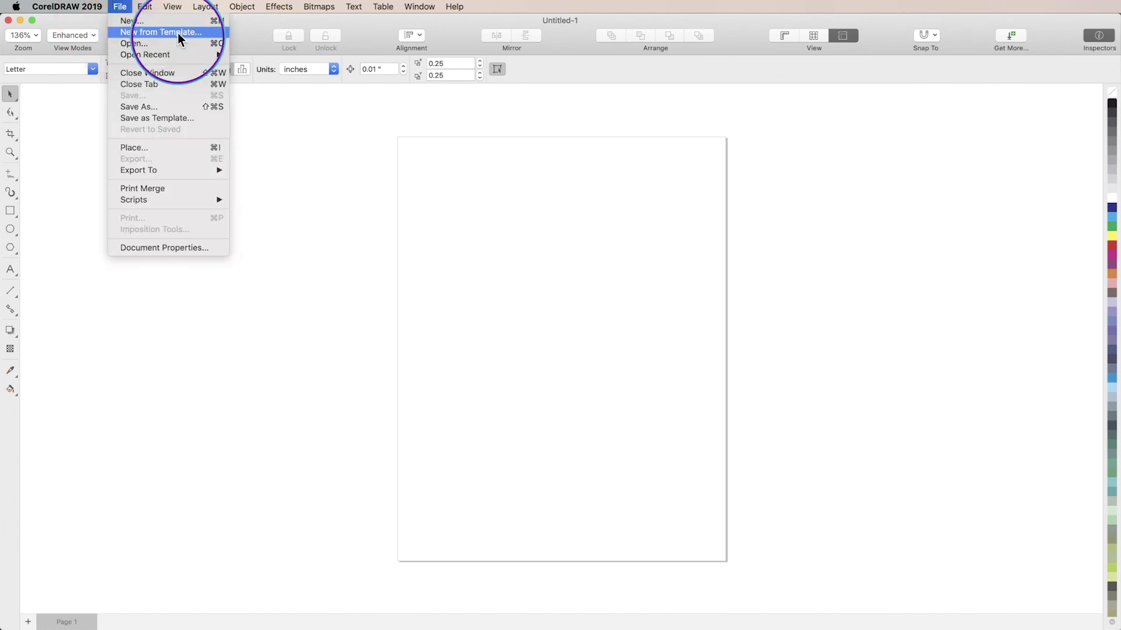
left_click(376, 109)
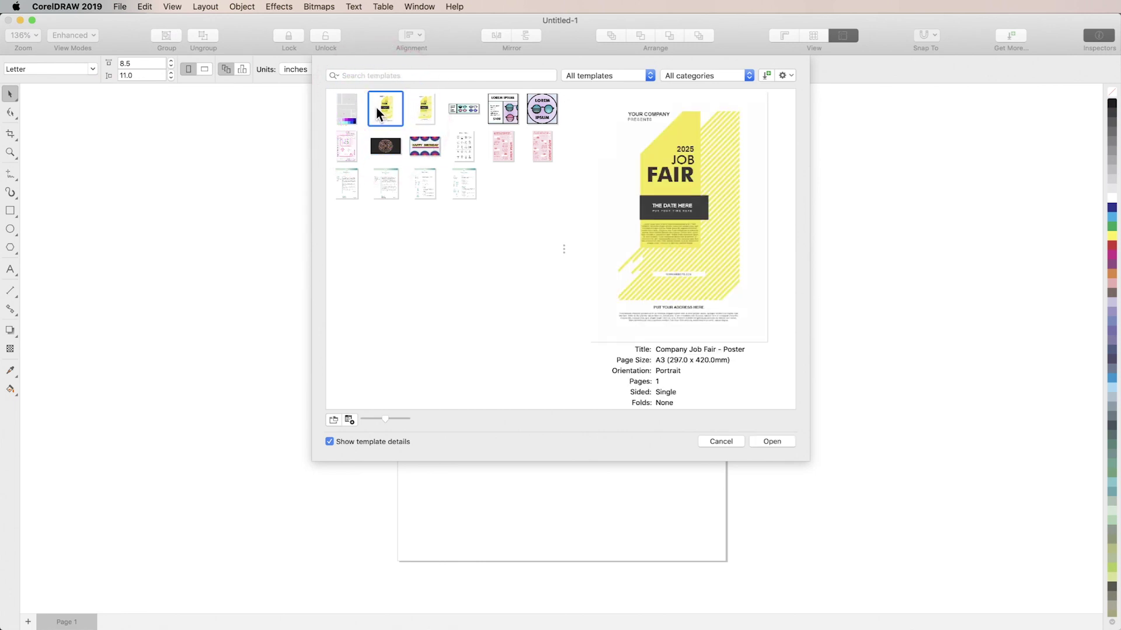
left_click(390, 419)
left_click_drag(391, 418, 394, 418)
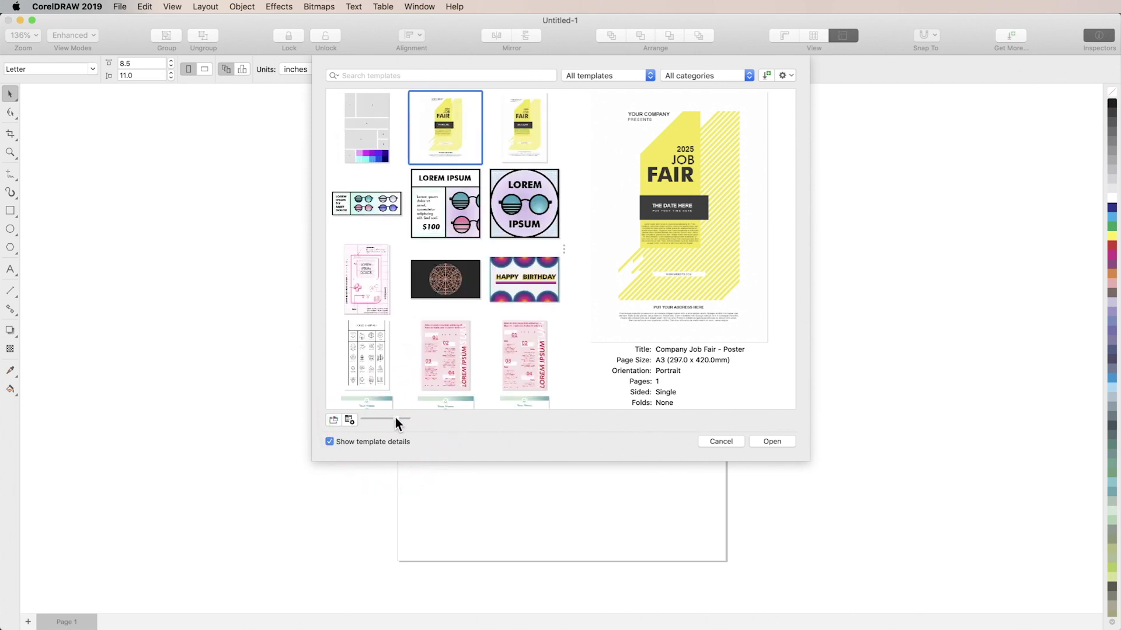
right_click(473, 122)
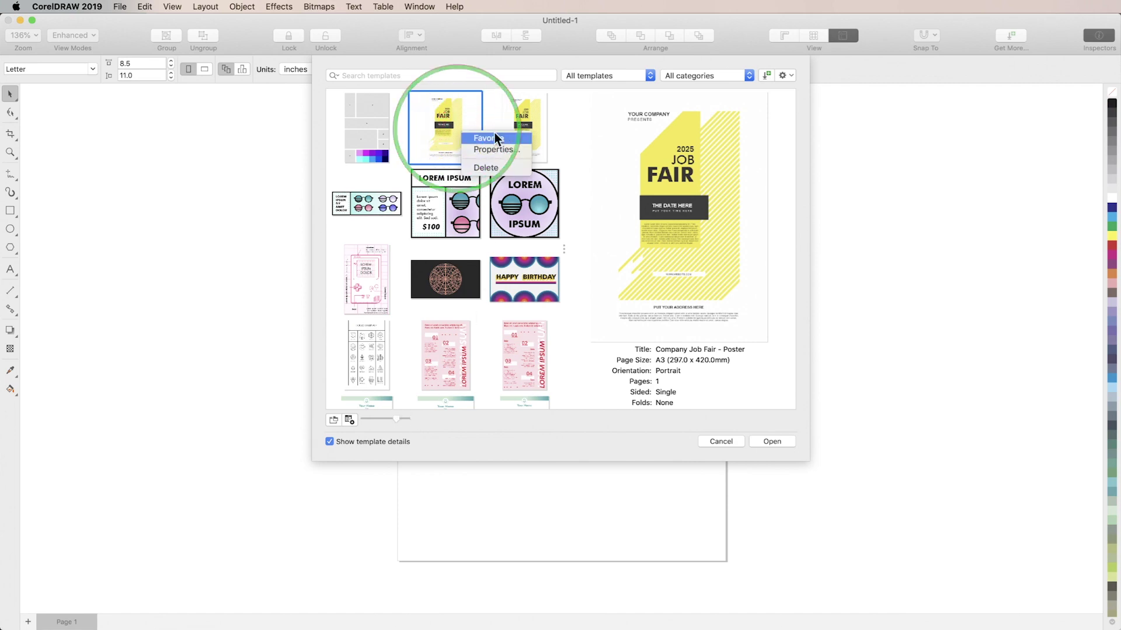
left_click(520, 150)
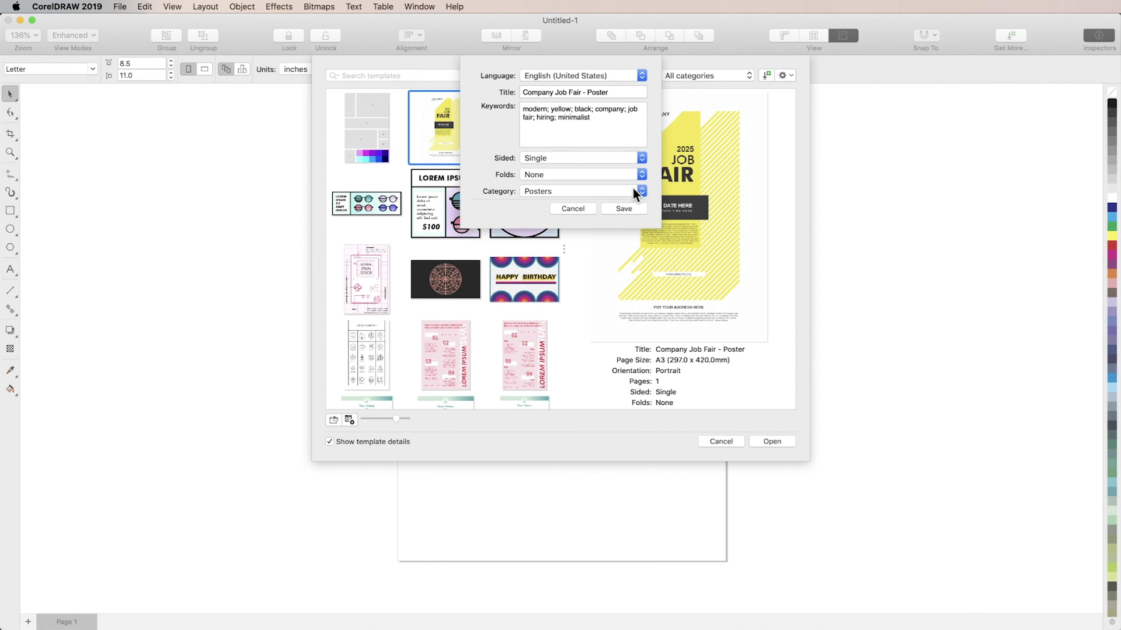
left_click(625, 209)
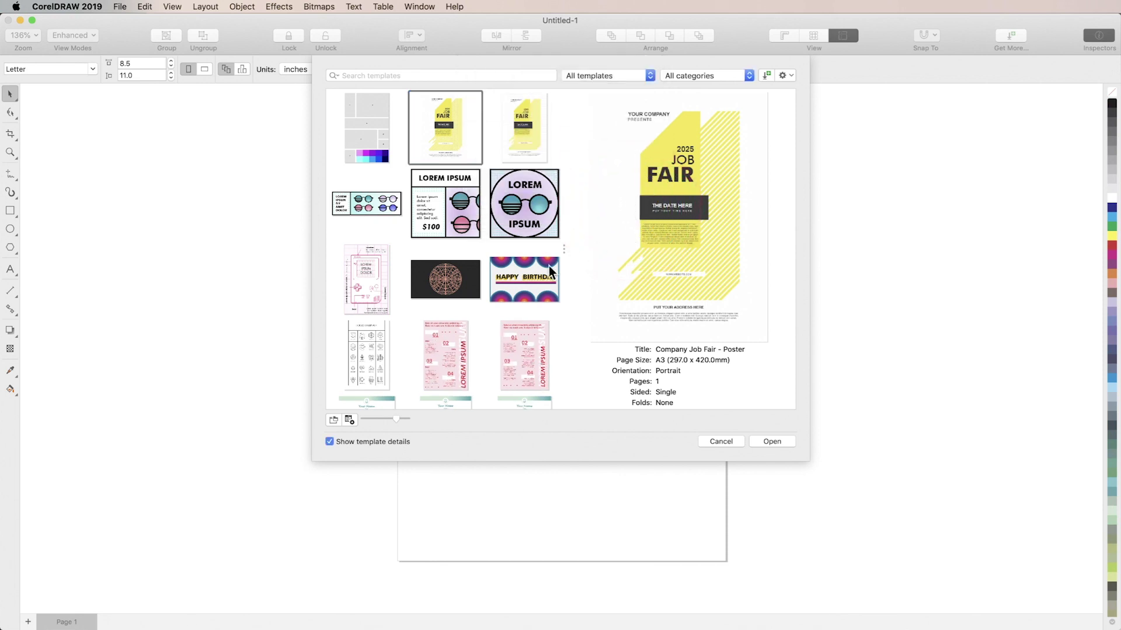
left_click(348, 421)
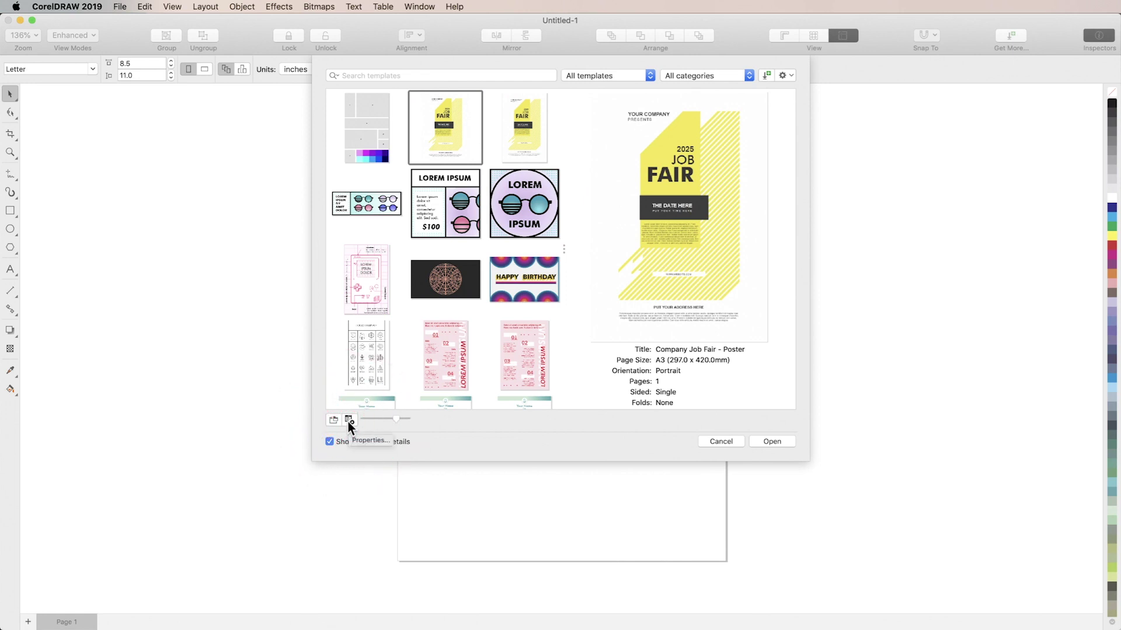
left_click(334, 421)
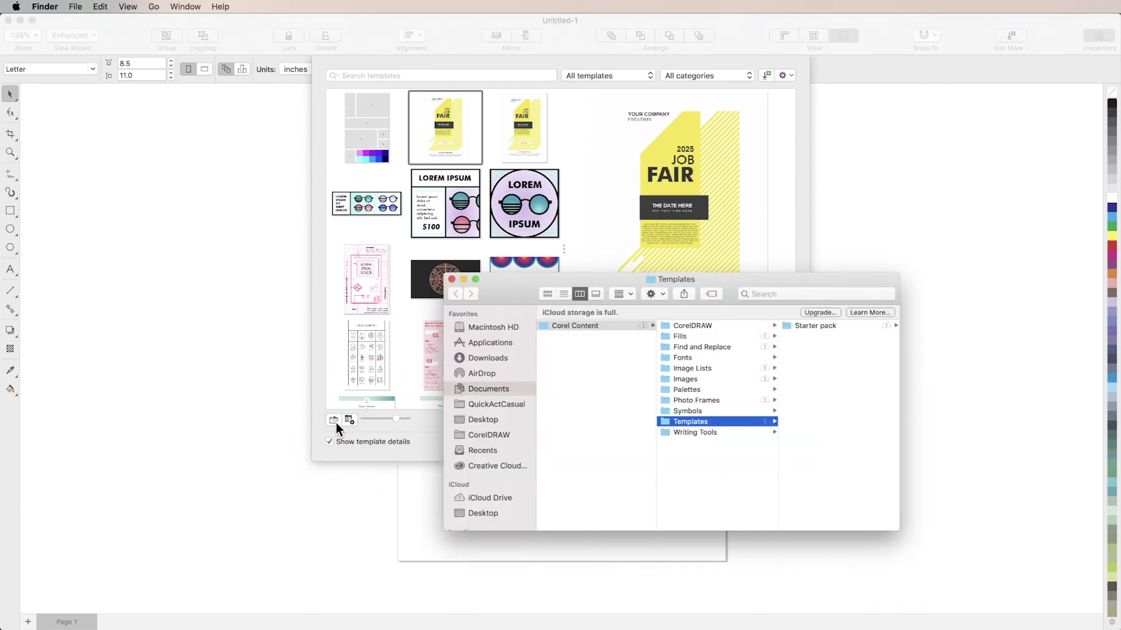
left_click(800, 325)
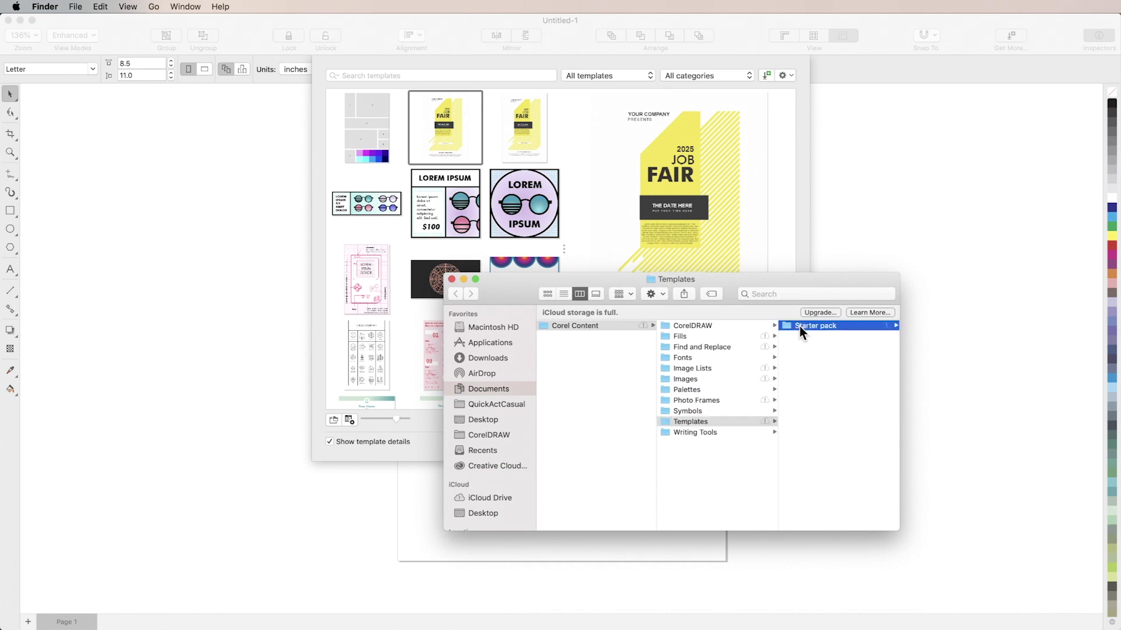
key("super+Tab")
Step: Search the templates for 'social media', then clear the search
left_click(476, 75)
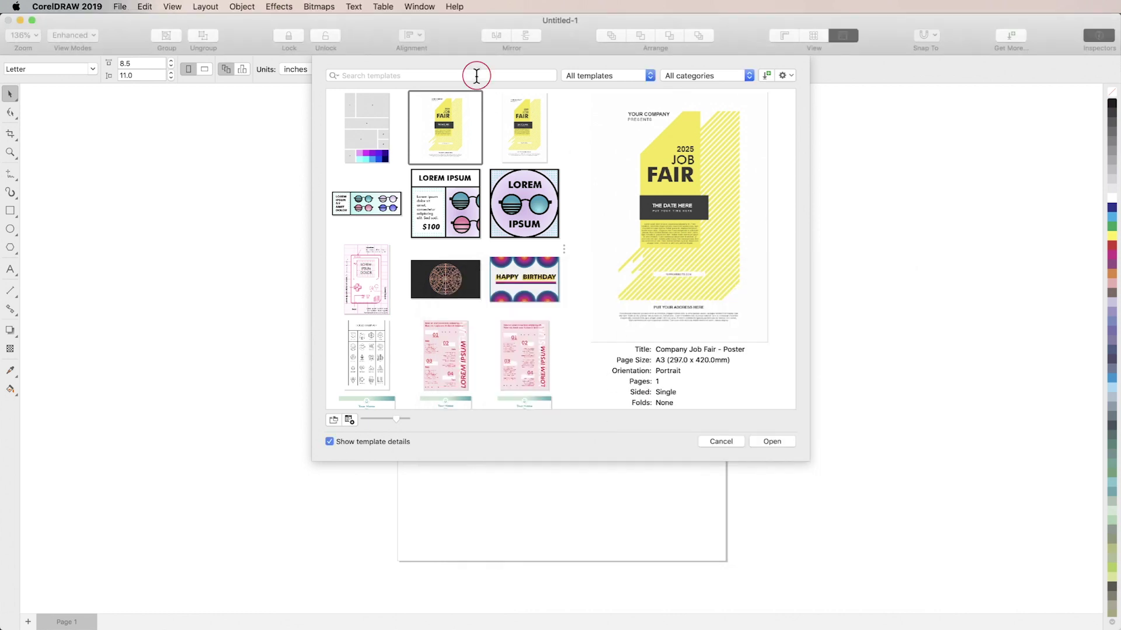
type("social media")
key("Return")
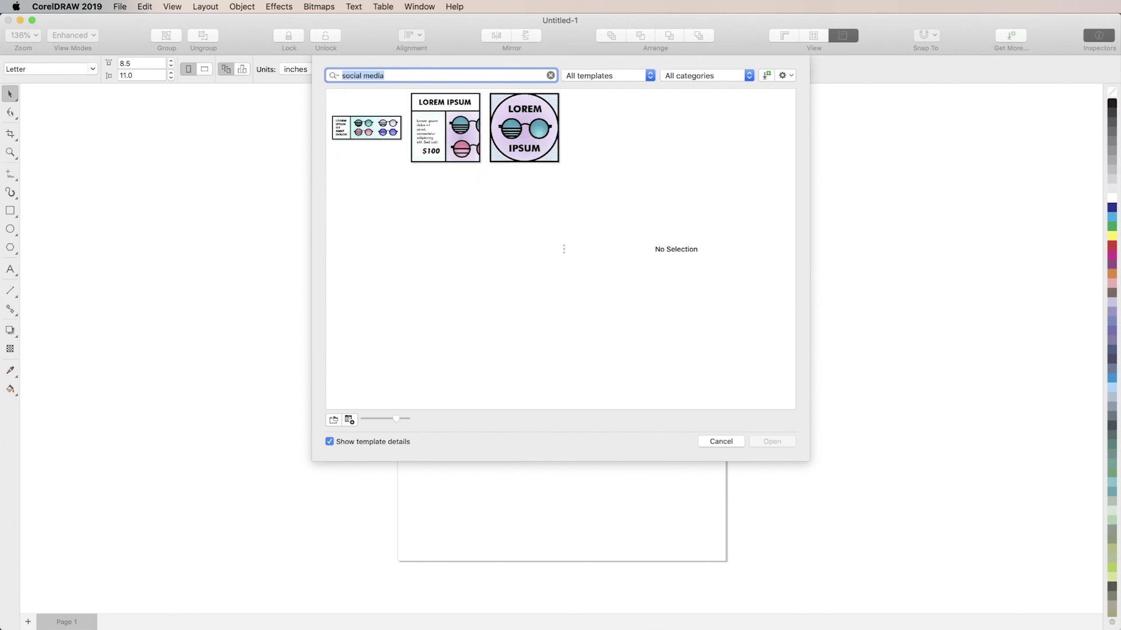
key("BackSpace")
Step: Filter to the Resumes category and preview the Teal Simple resume
left_click(749, 76)
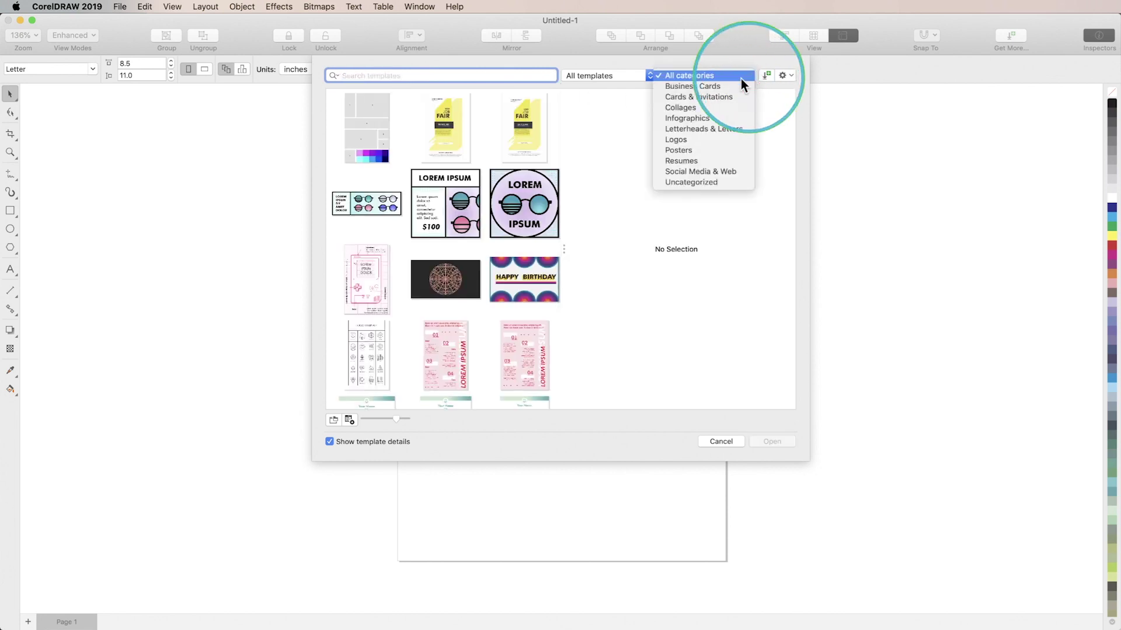
left_click(727, 158)
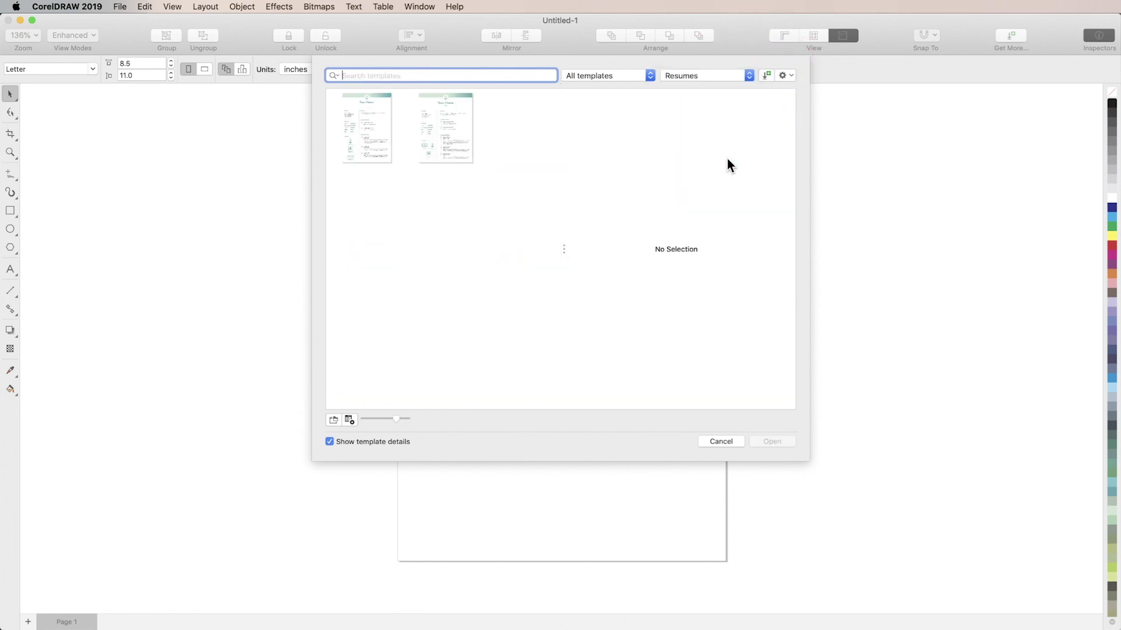
left_click(437, 140)
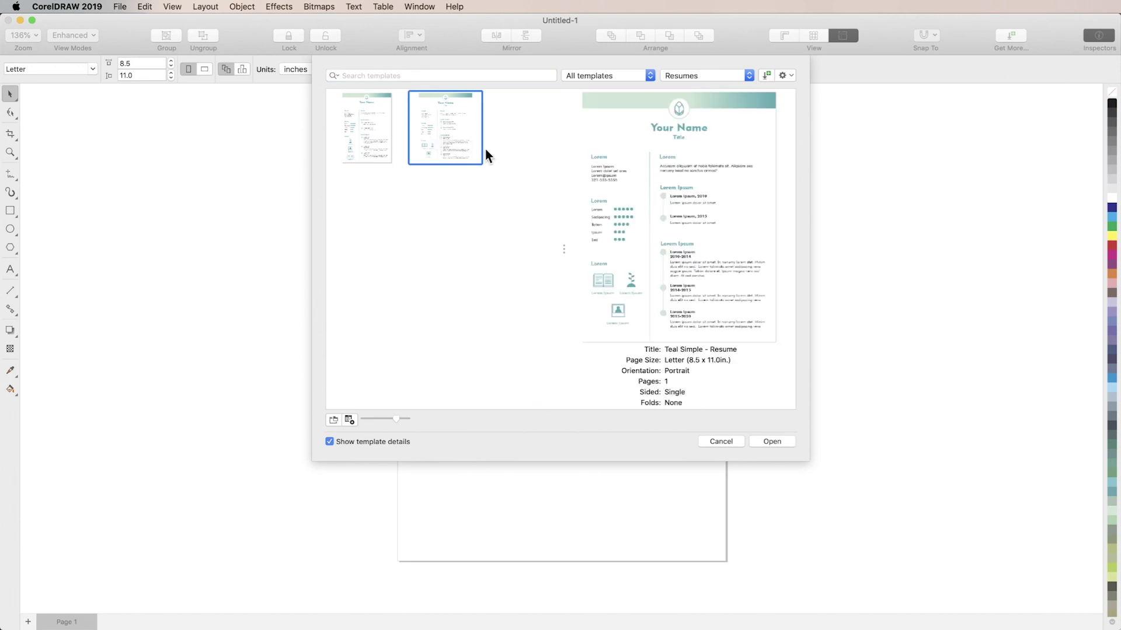
Step: Download and install the free Business Pack from the Get More store
left_click(767, 76)
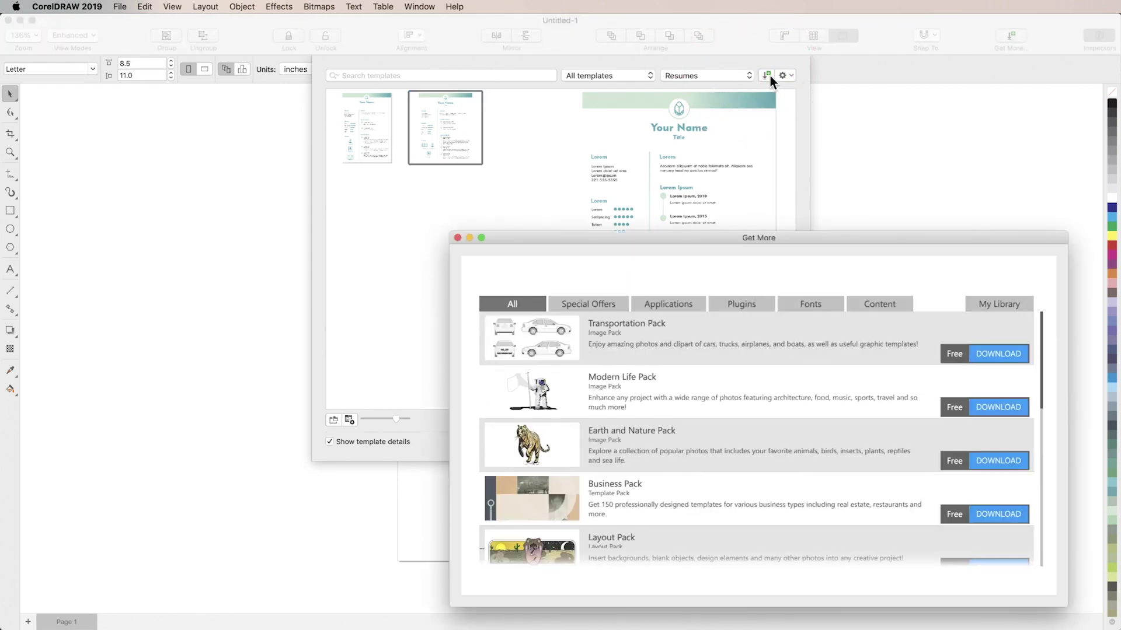
left_click(783, 491)
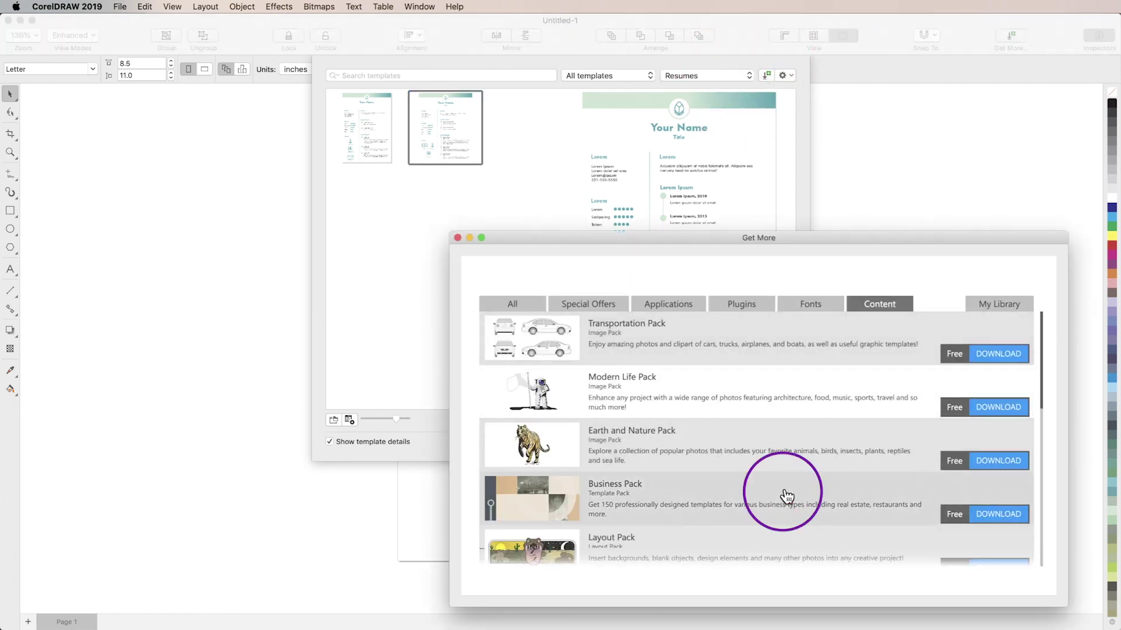
left_click(847, 549)
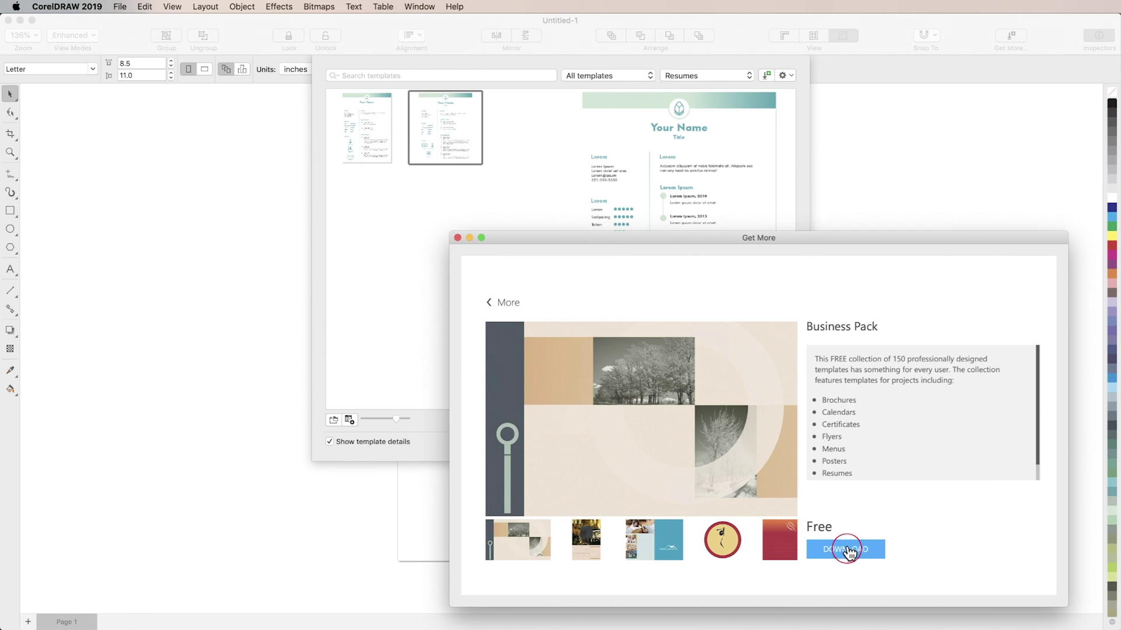
left_click(850, 552)
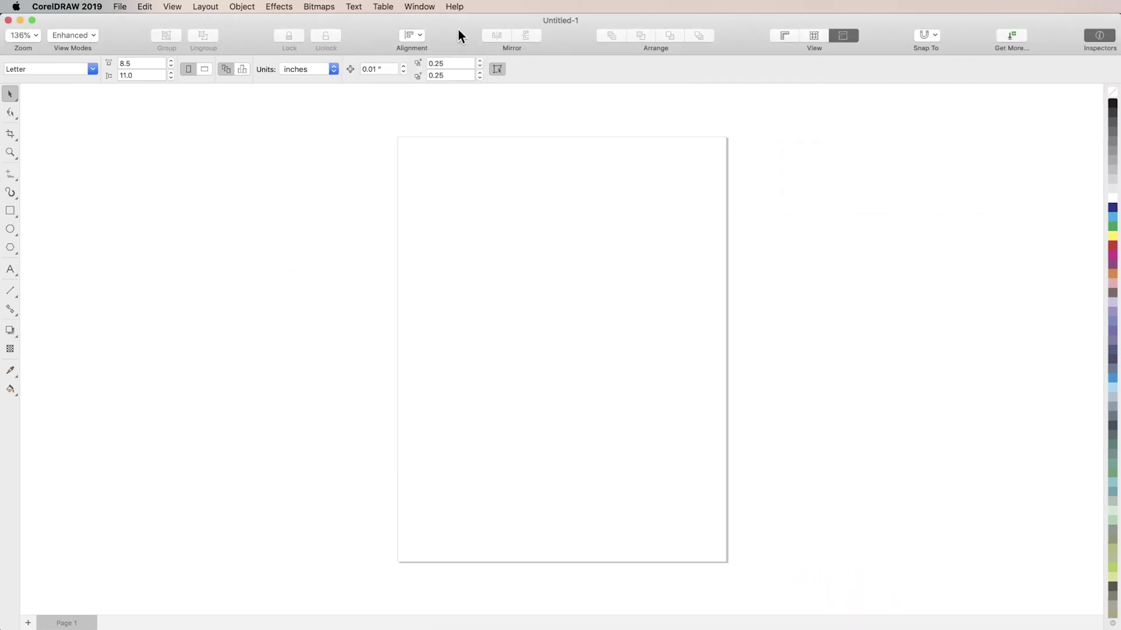
Step: Browse extra content from Help, view the Business Pack details, and preview the Barber business card
left_click(458, 10)
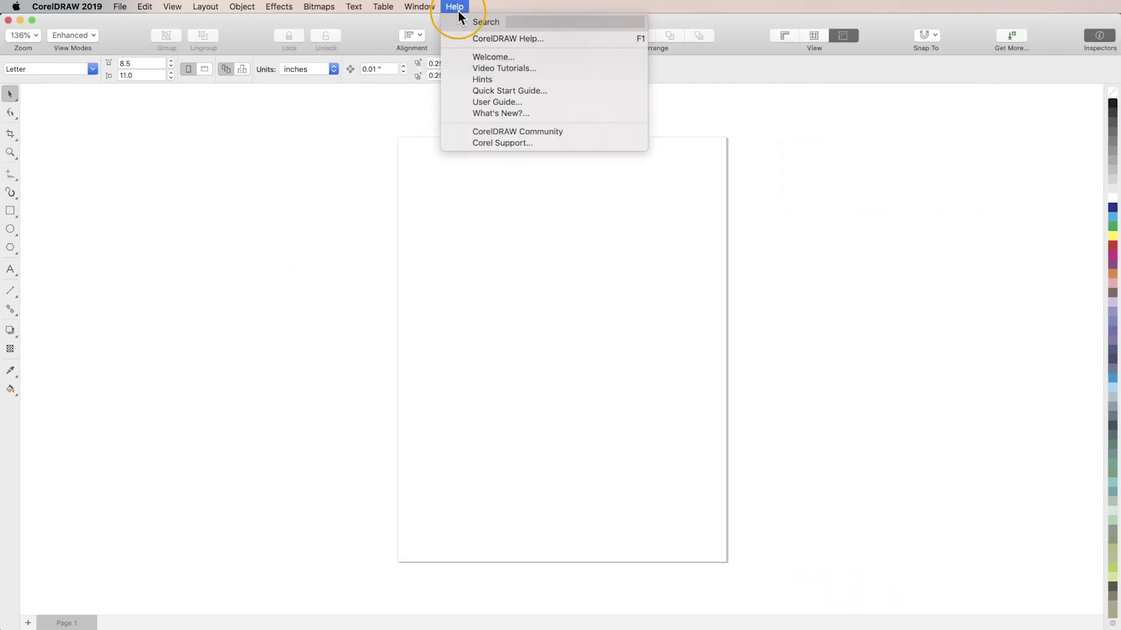
left_click(520, 57)
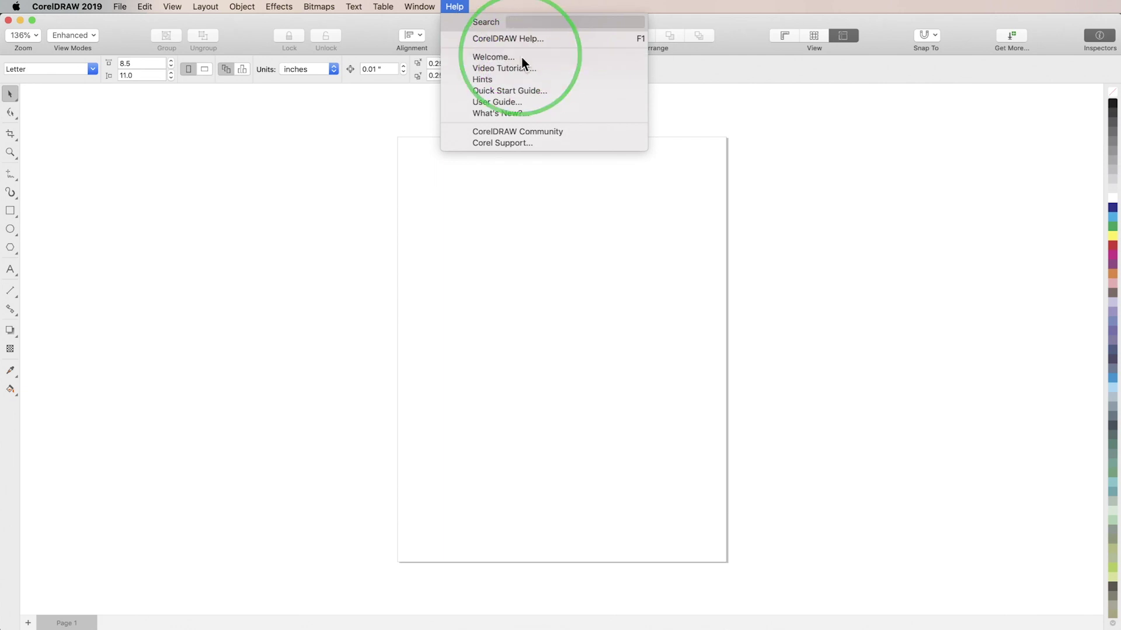
left_click(306, 281)
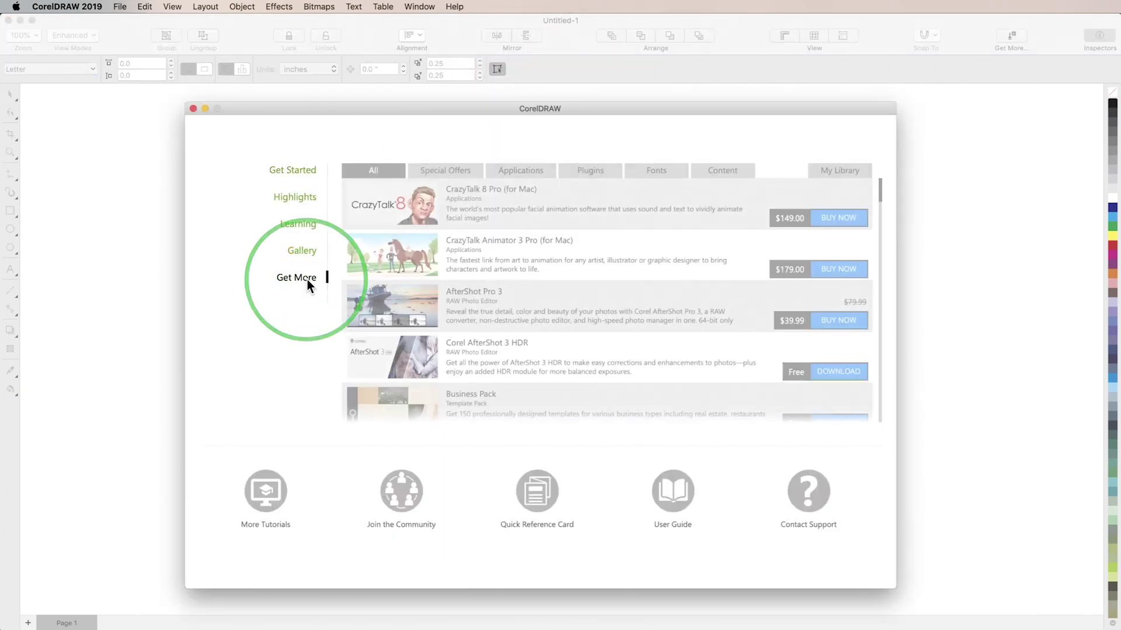
scroll(607, 315, "down", 3)
left_click(621, 345)
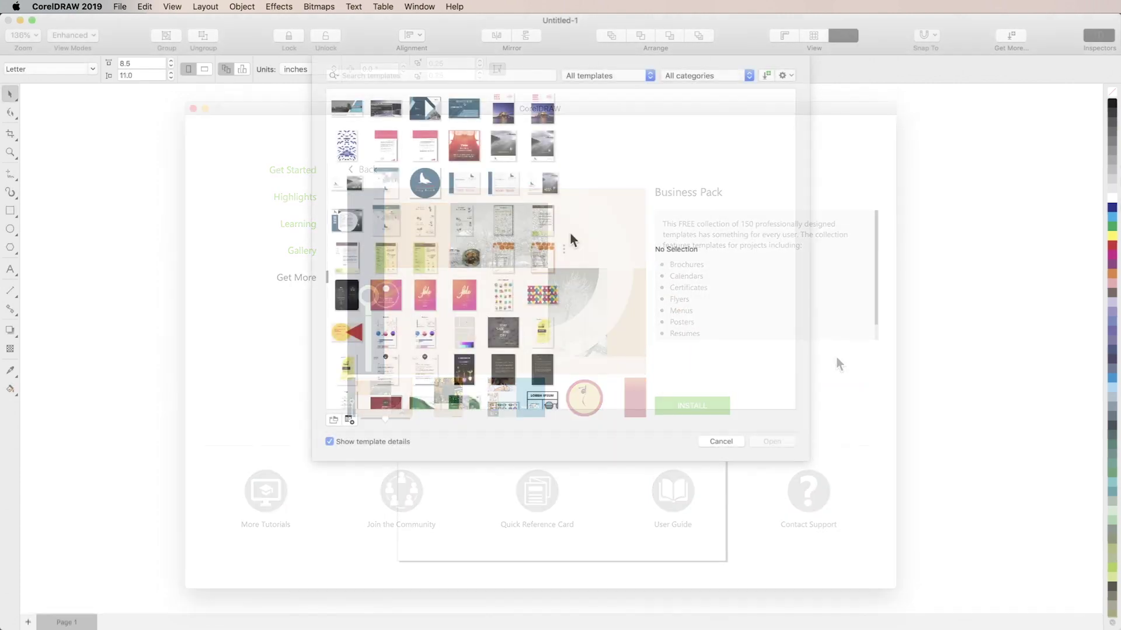
left_click(478, 152)
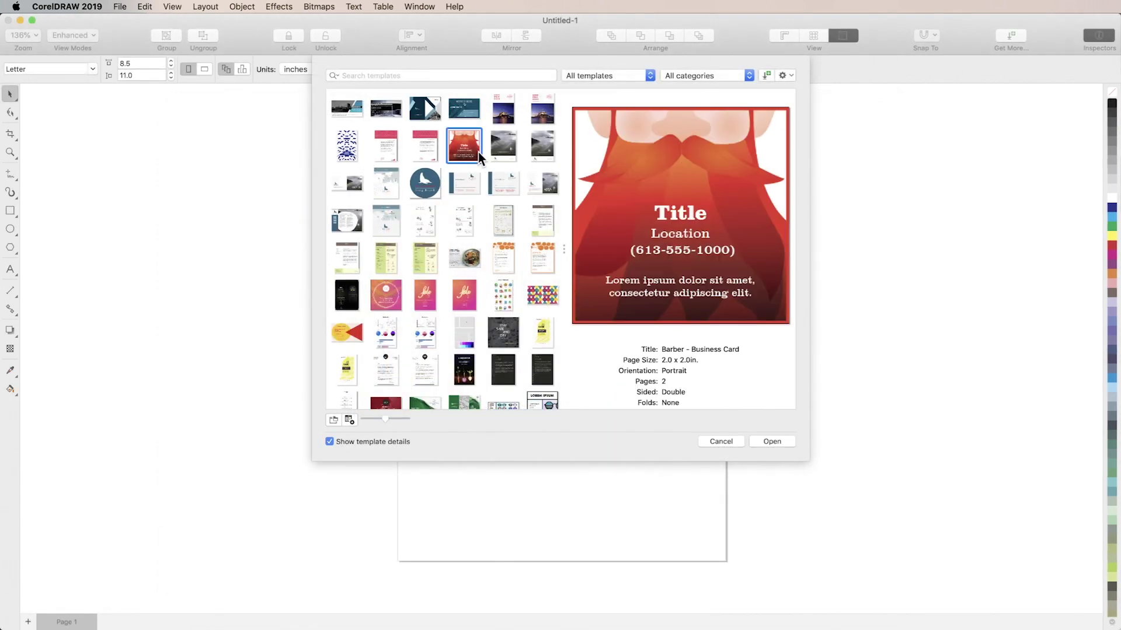
Step: Filter to Business Cards and create a new document from the Edgy Design business card
left_click(467, 218)
left_click(473, 294)
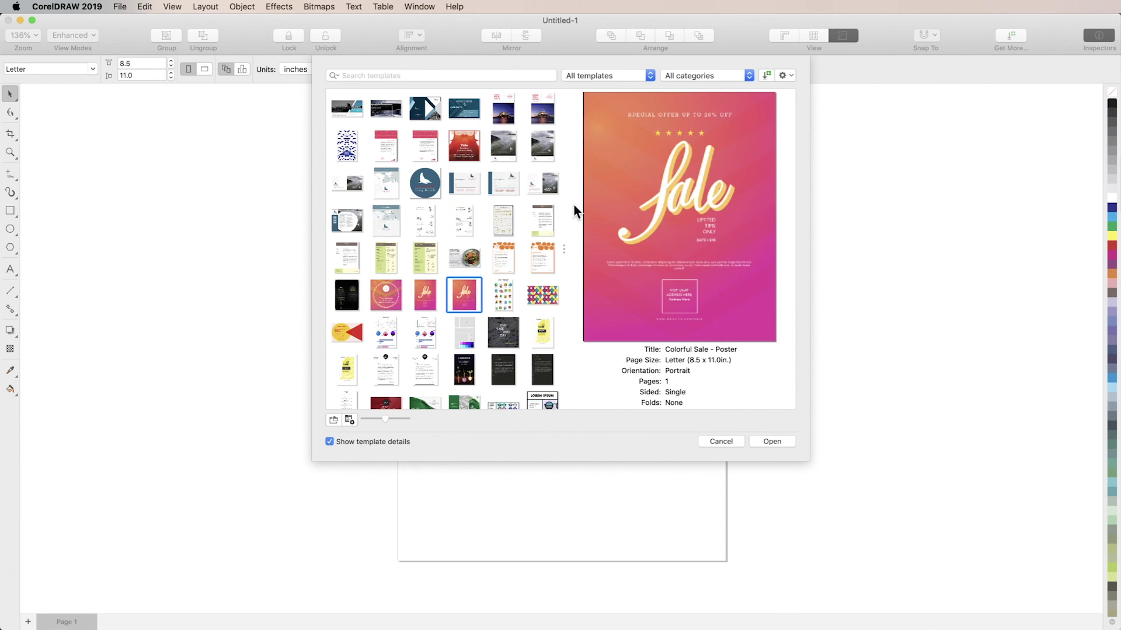
left_click(747, 75)
left_click(732, 110)
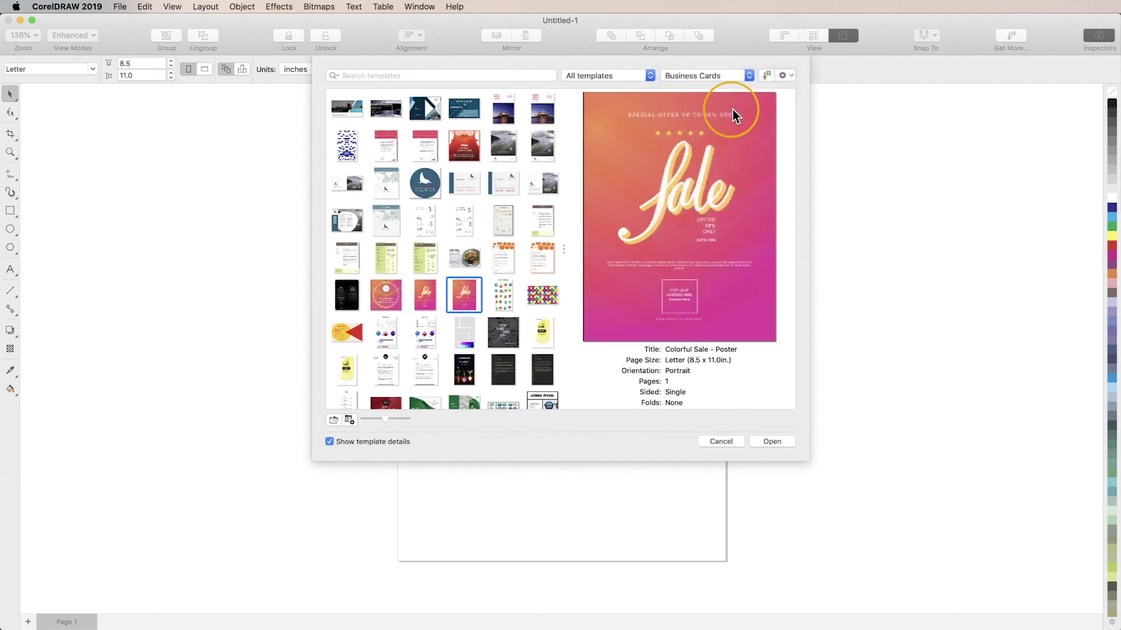
left_click(357, 140)
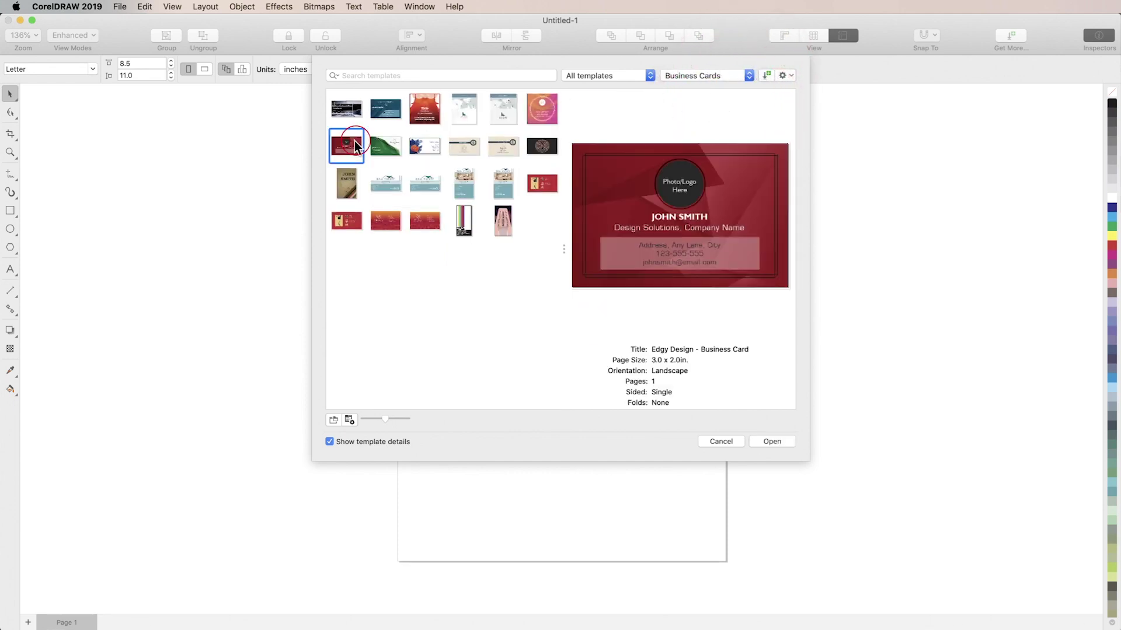
left_click(769, 444)
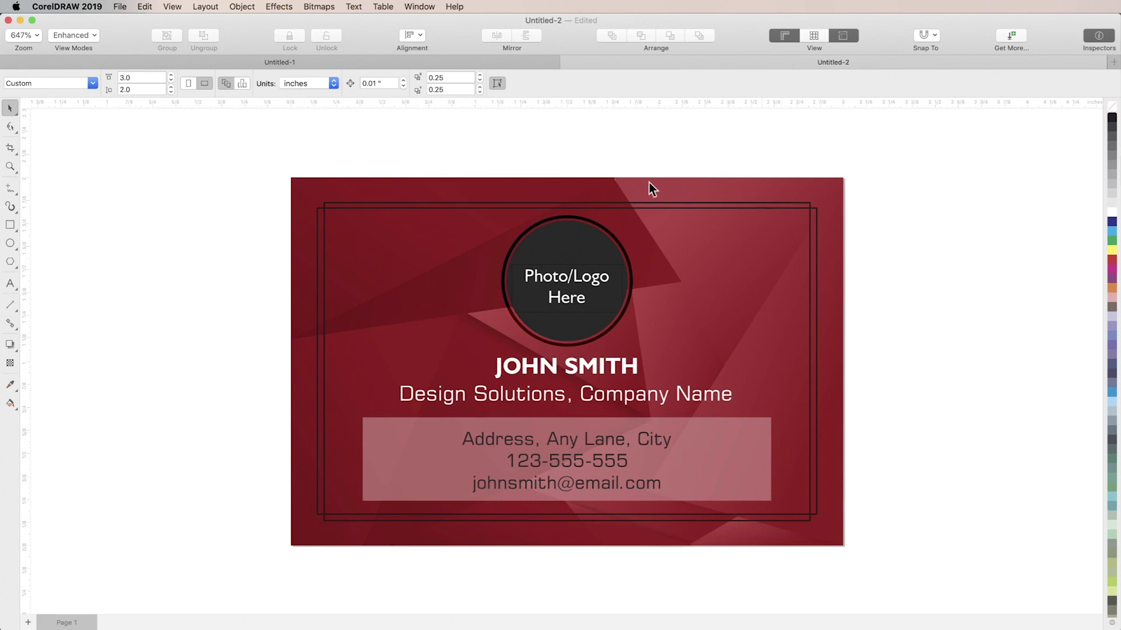
Step: Show the Objects and Text inspectors from the Window menu
left_click(426, 6)
mouse_move(470, 107)
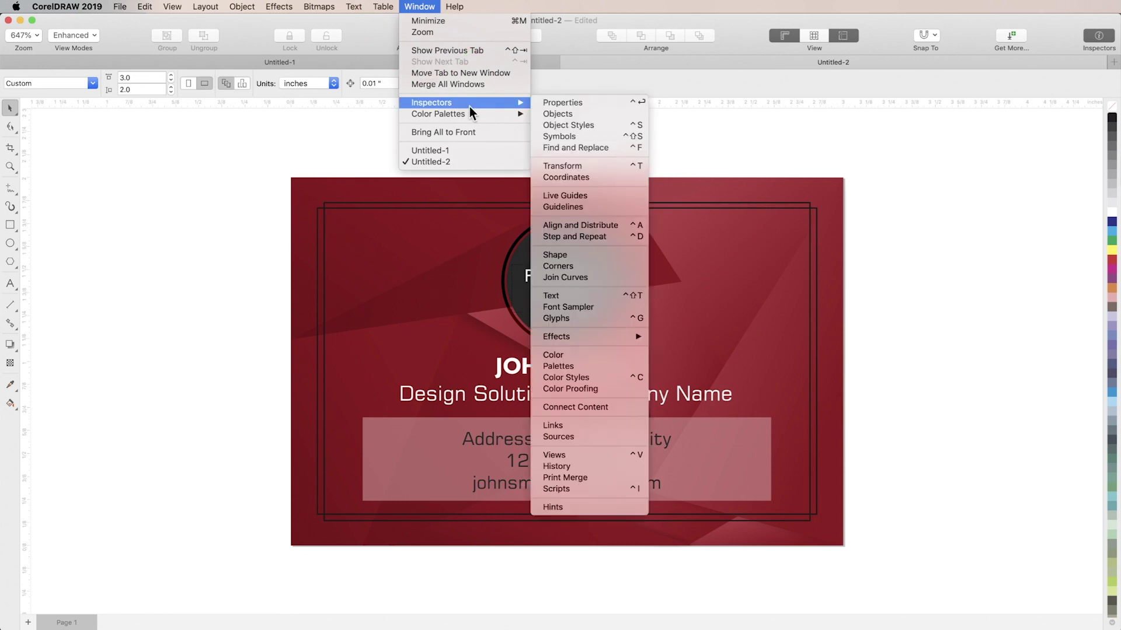
left_click(596, 115)
left_click(422, 7)
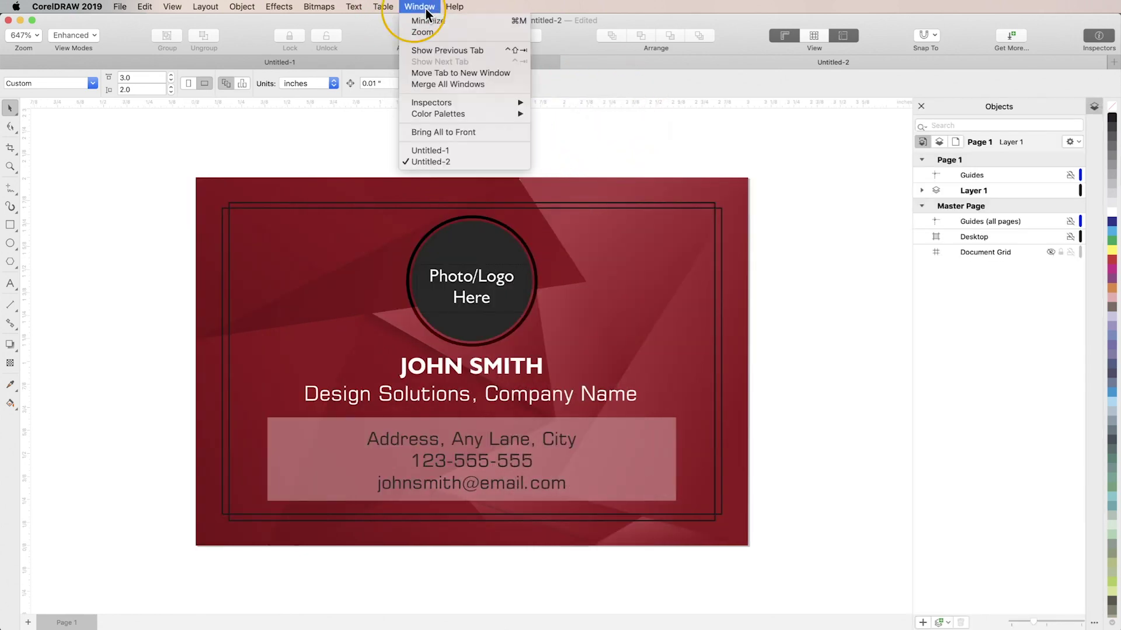
mouse_move(465, 106)
left_click(583, 296)
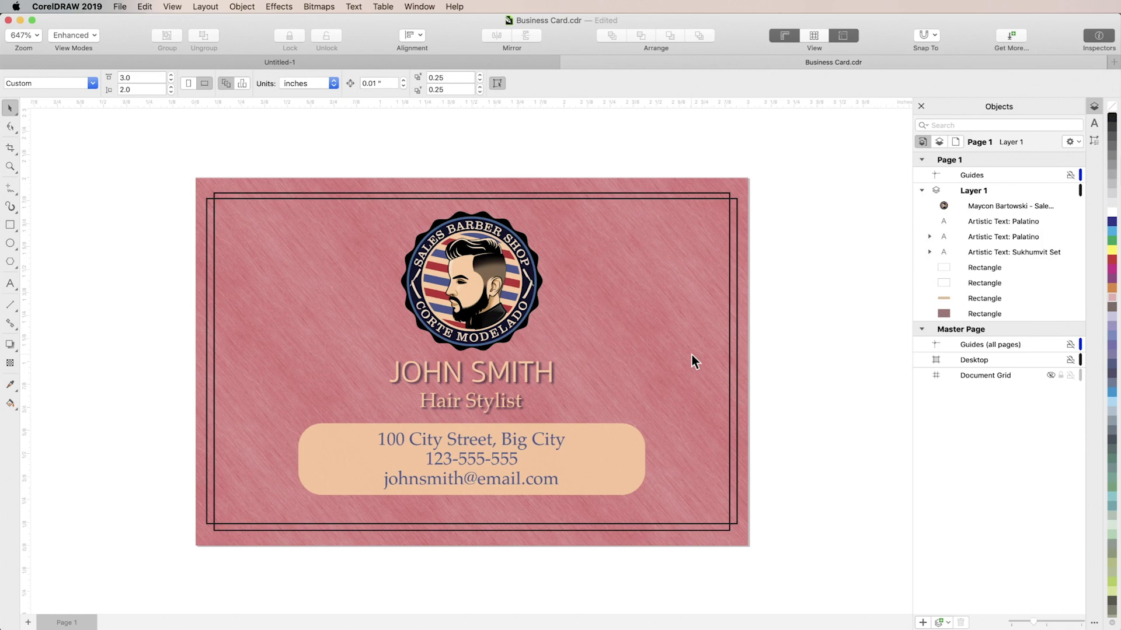
Step: Save the card as a template named Business Card_Modern in the Templates folder
left_click(119, 7)
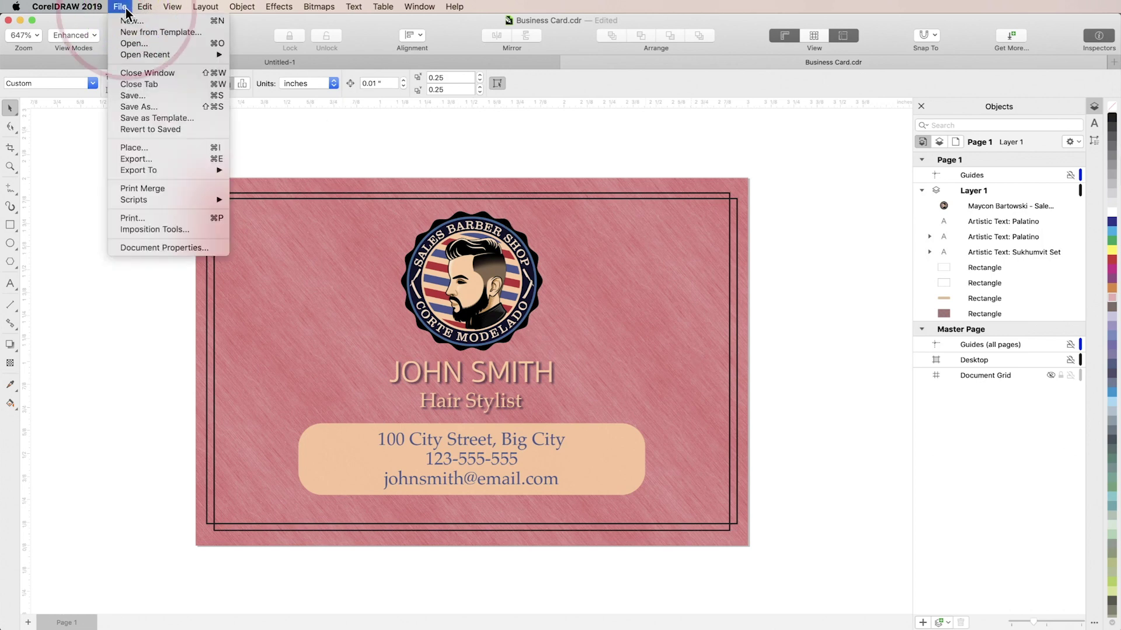
left_click(197, 118)
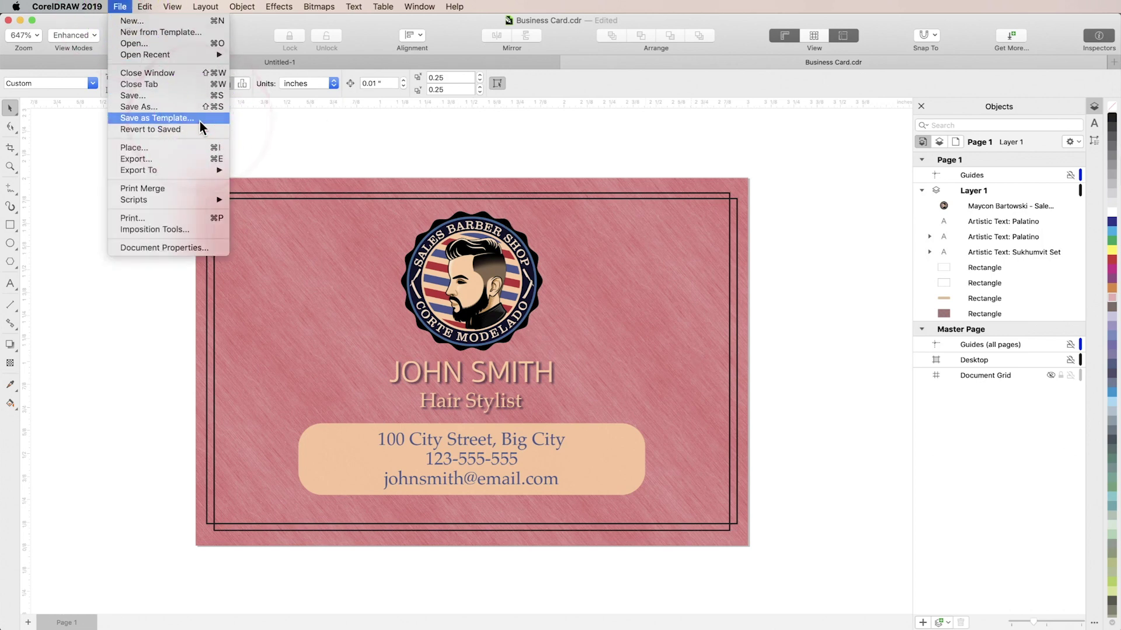
type("ern")
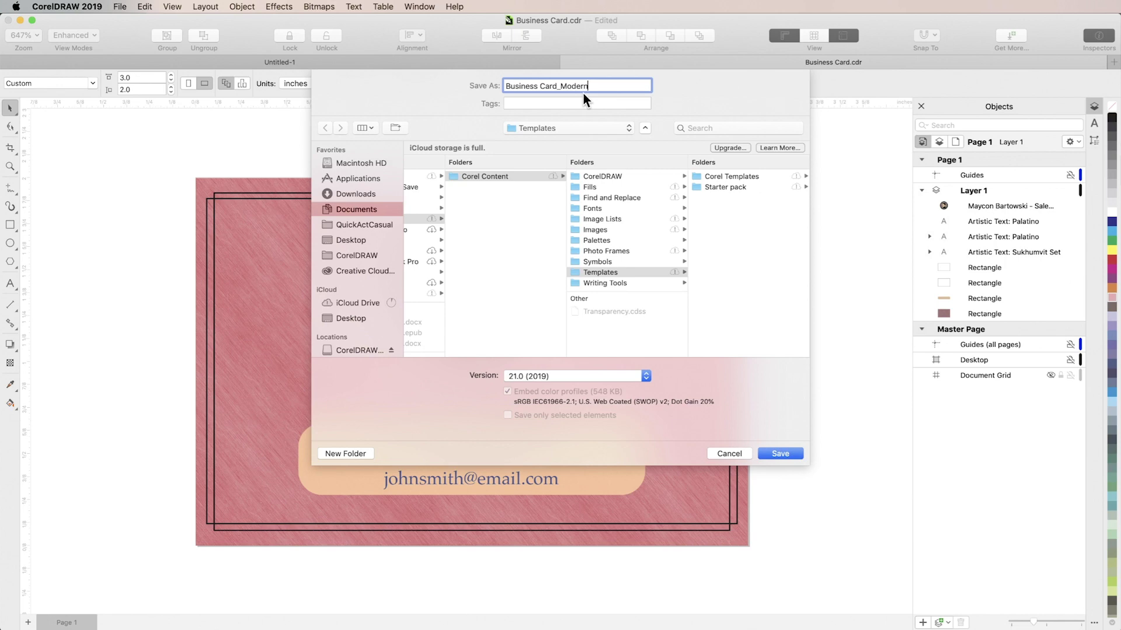
left_click(780, 454)
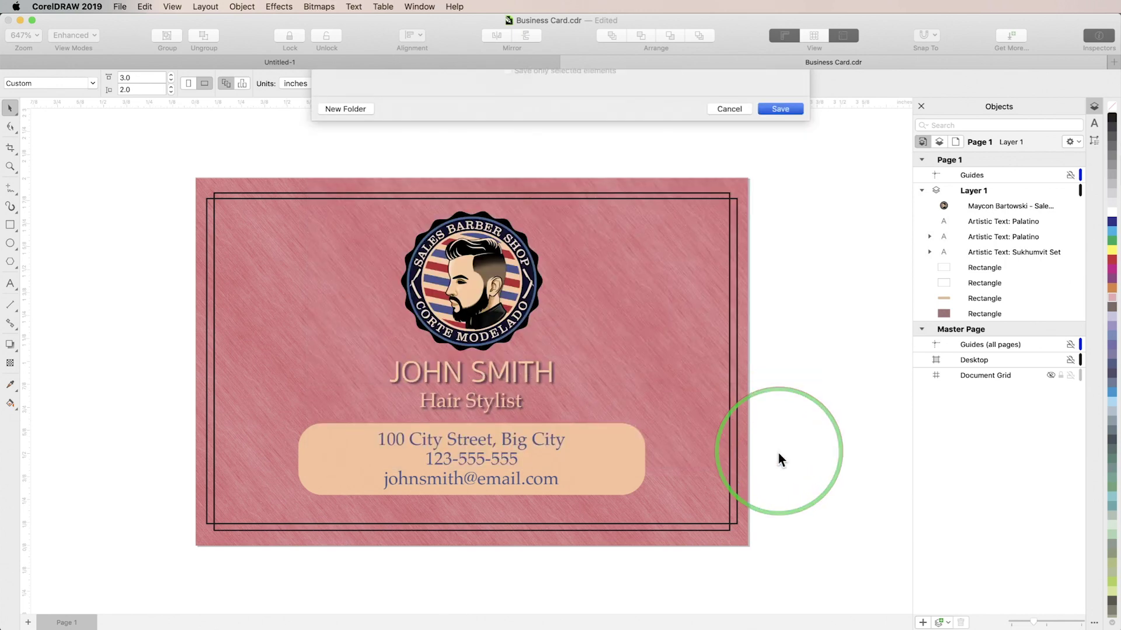
Step: Add keywords 'barber shop; hair', keep the Business Cards category, and save the template details
left_click(587, 134)
type("; barb")
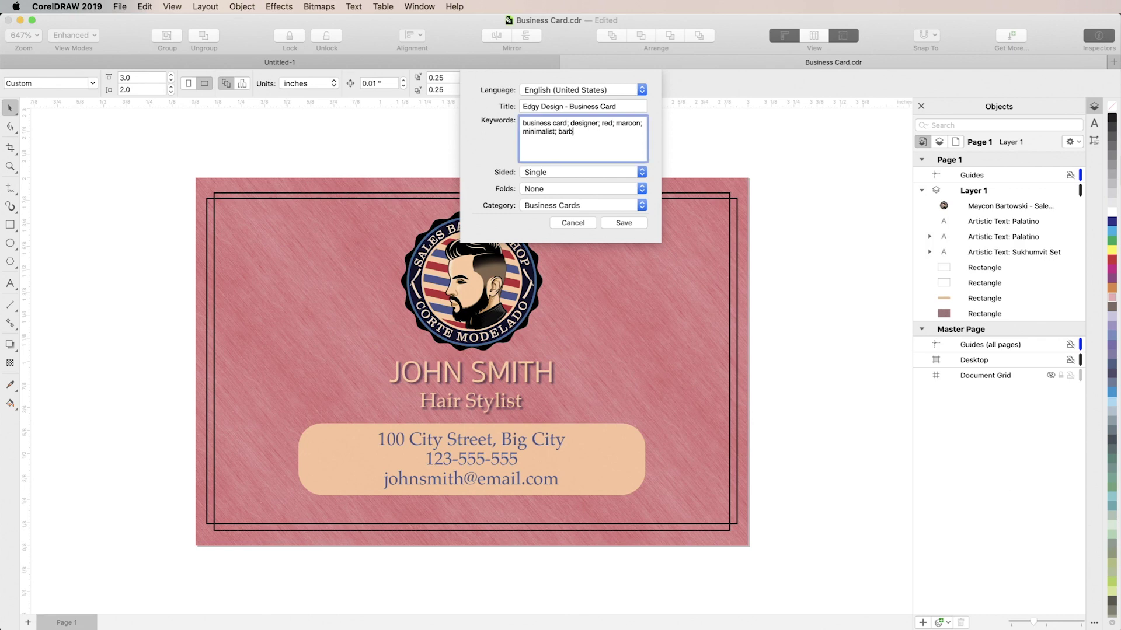
type("er shop; hair")
left_click(641, 205)
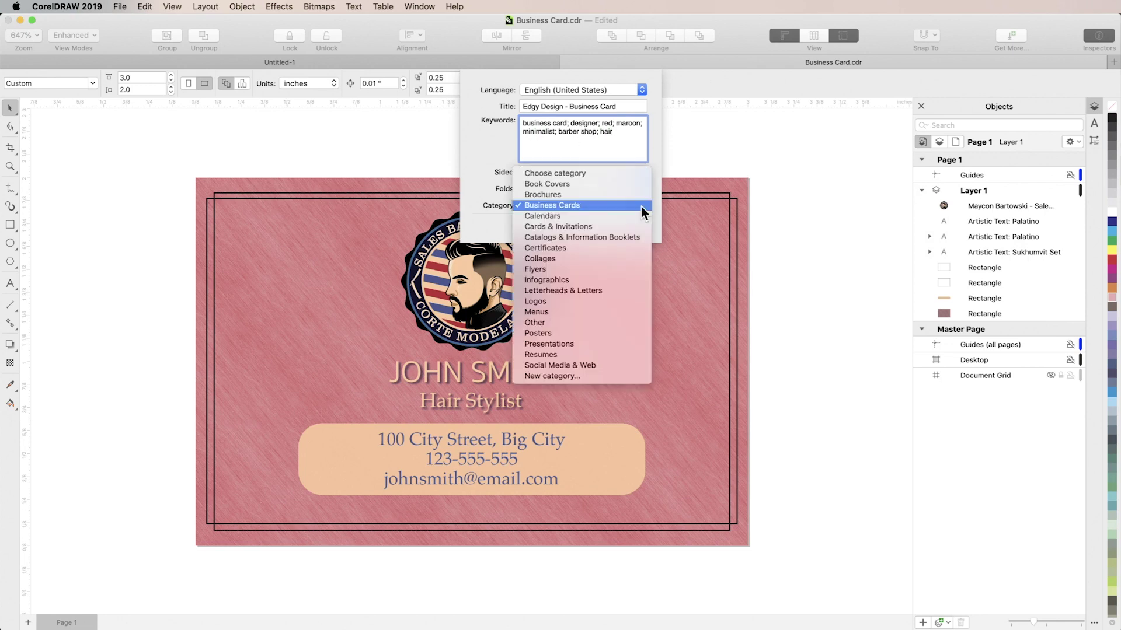
left_click(642, 207)
left_click(623, 223)
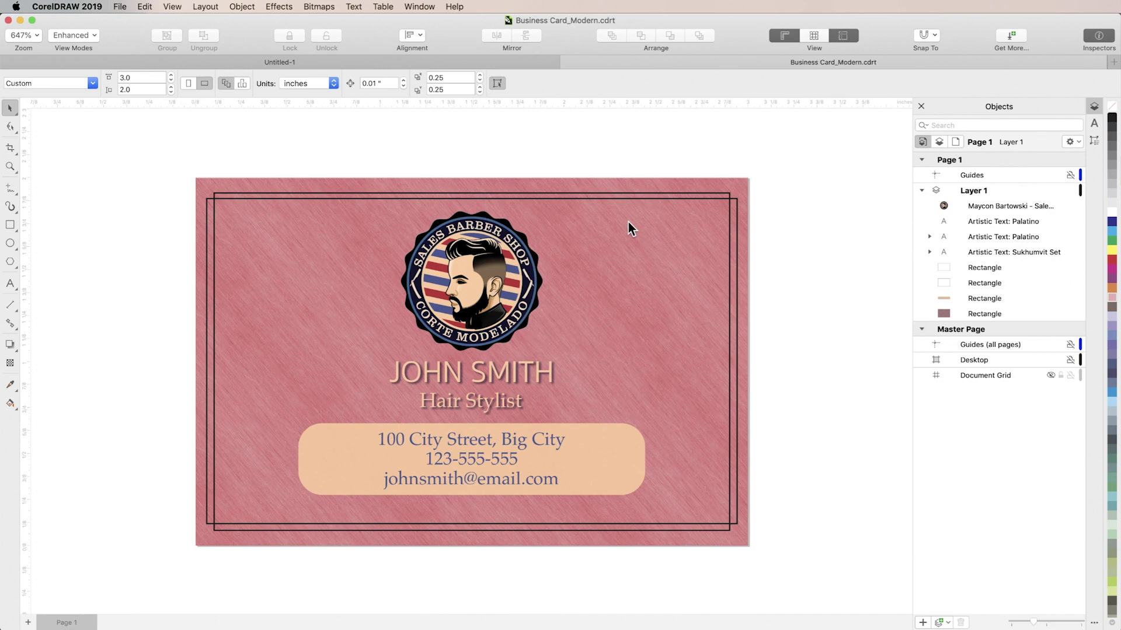
Step: Search New from Template for 'barber shop' and mark the barber template as a favorite
left_click(123, 7)
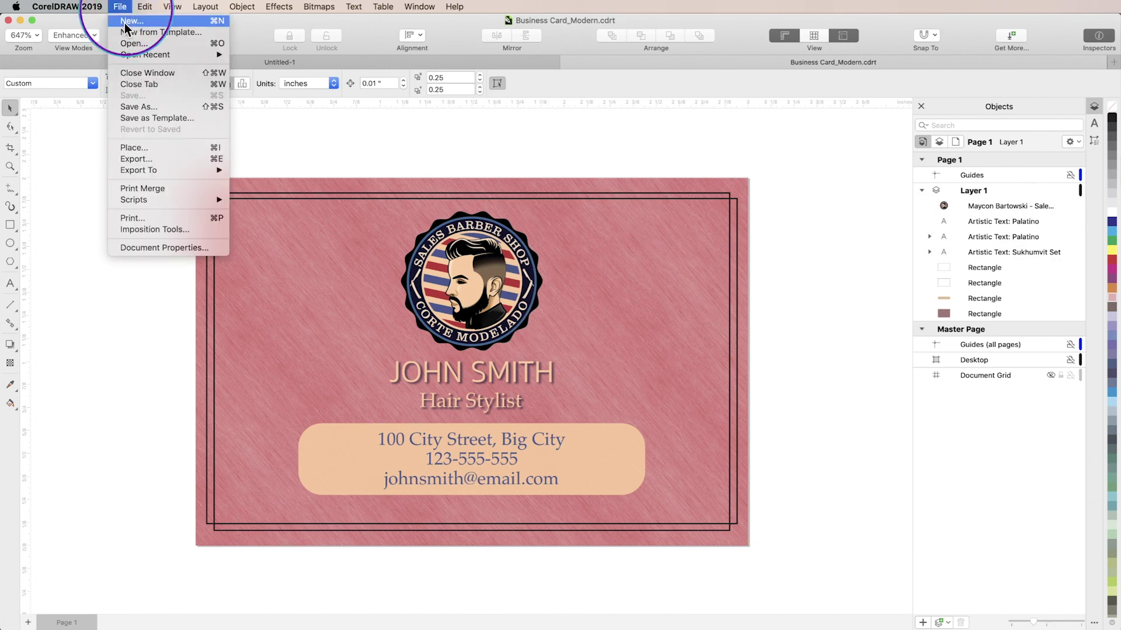
left_click(138, 31)
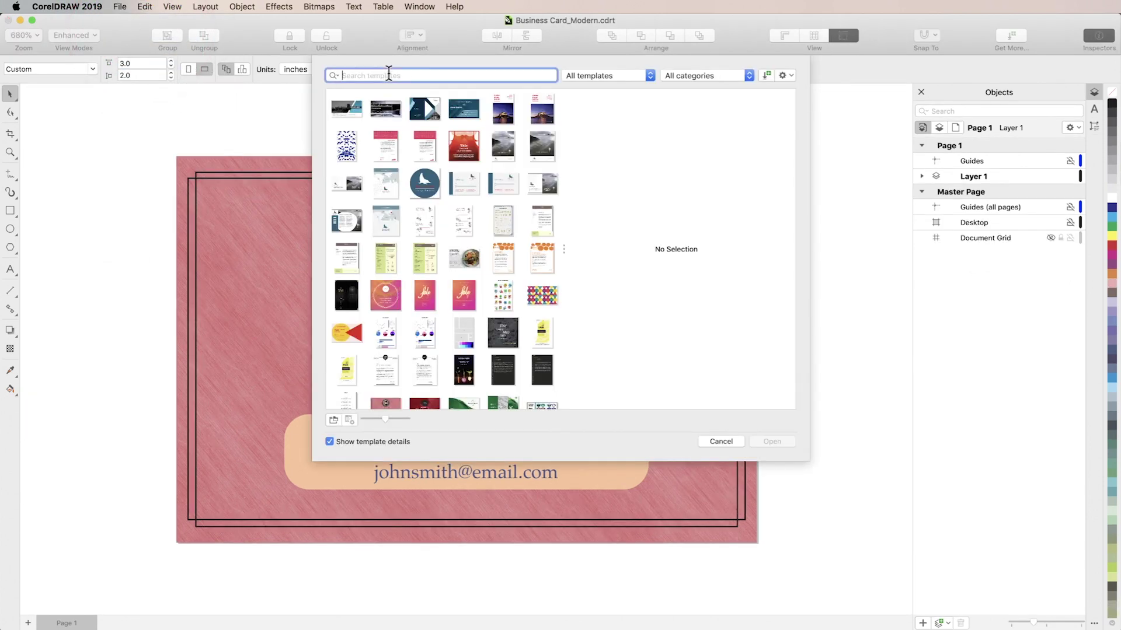
type("barber shop")
key("Return")
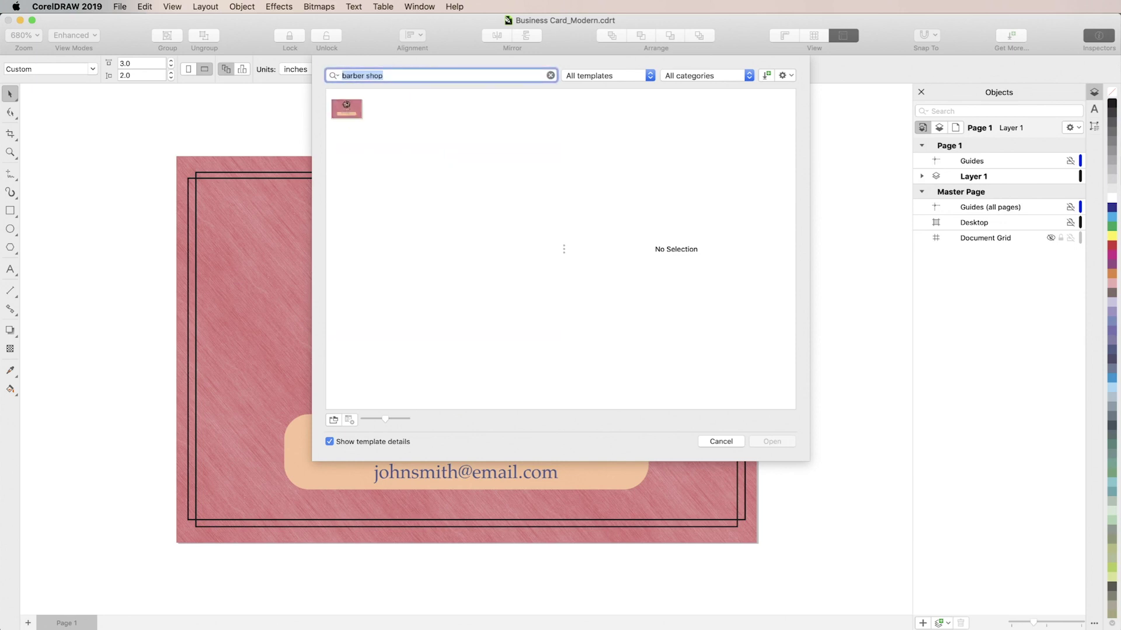
left_click(352, 111)
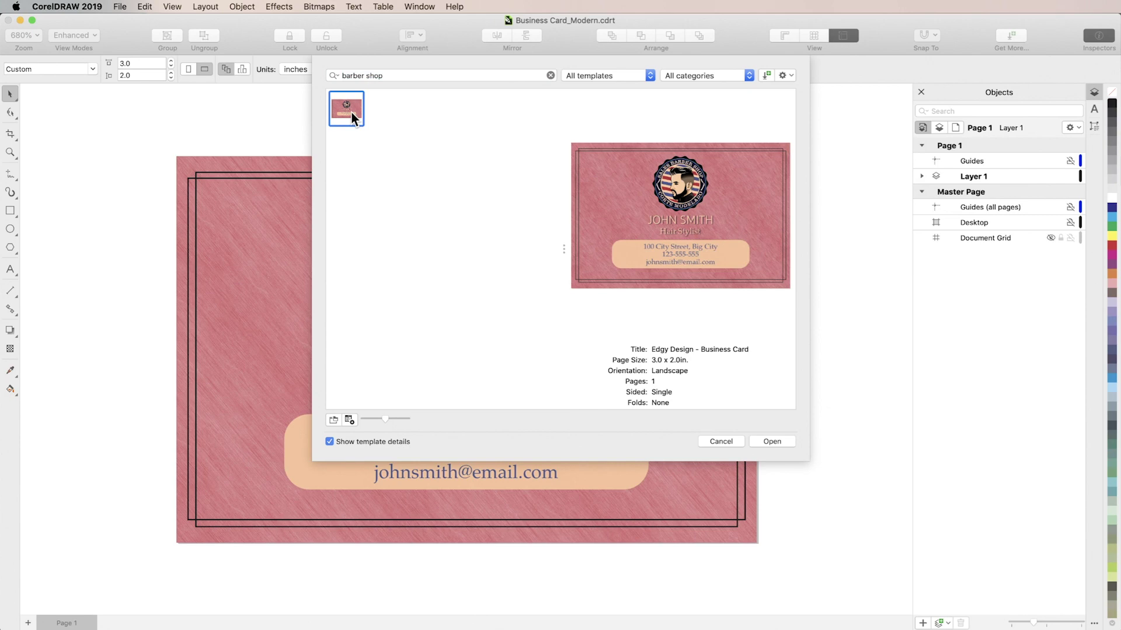
right_click(351, 113)
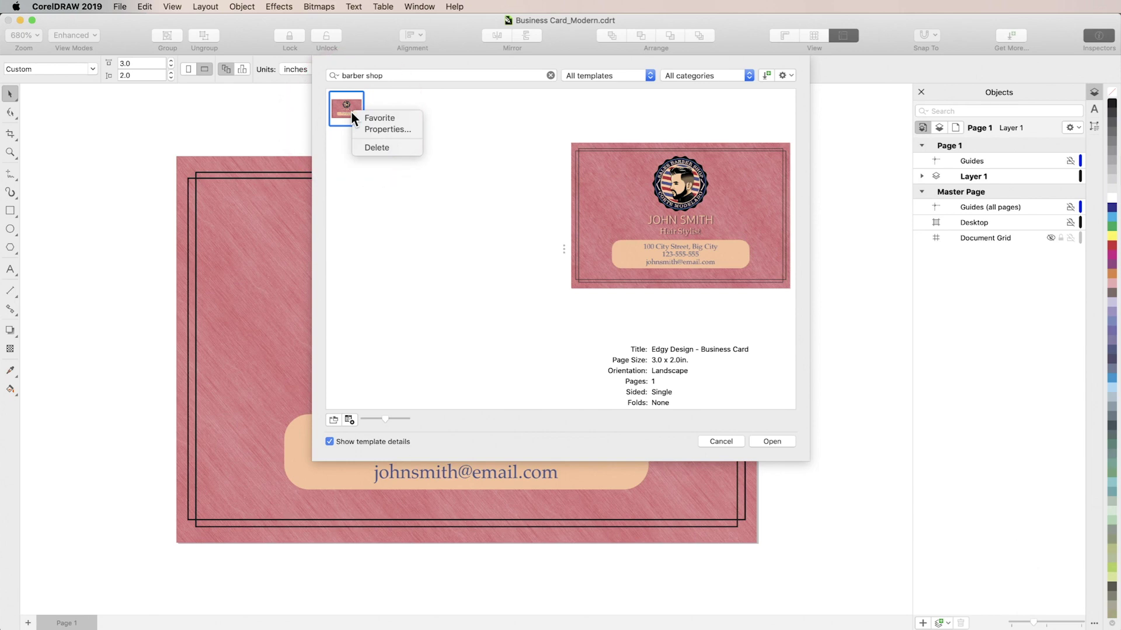
left_click(397, 118)
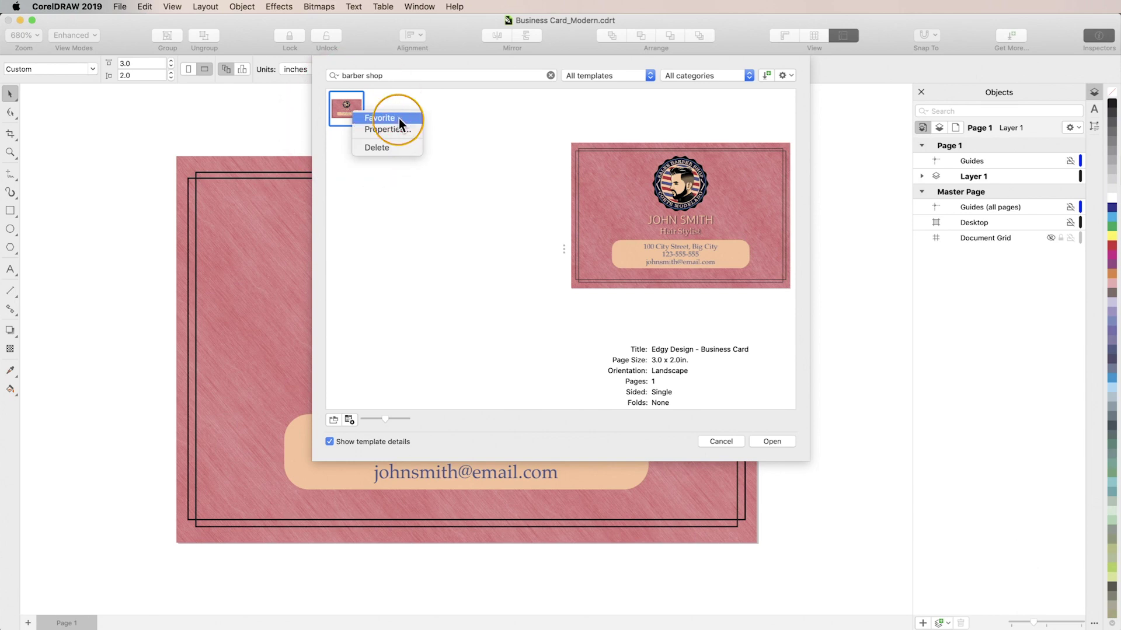
Step: Clear the search and check the options of other templates, including the Bull Island coaster
left_click(551, 76)
right_click(503, 138)
left_click(547, 142)
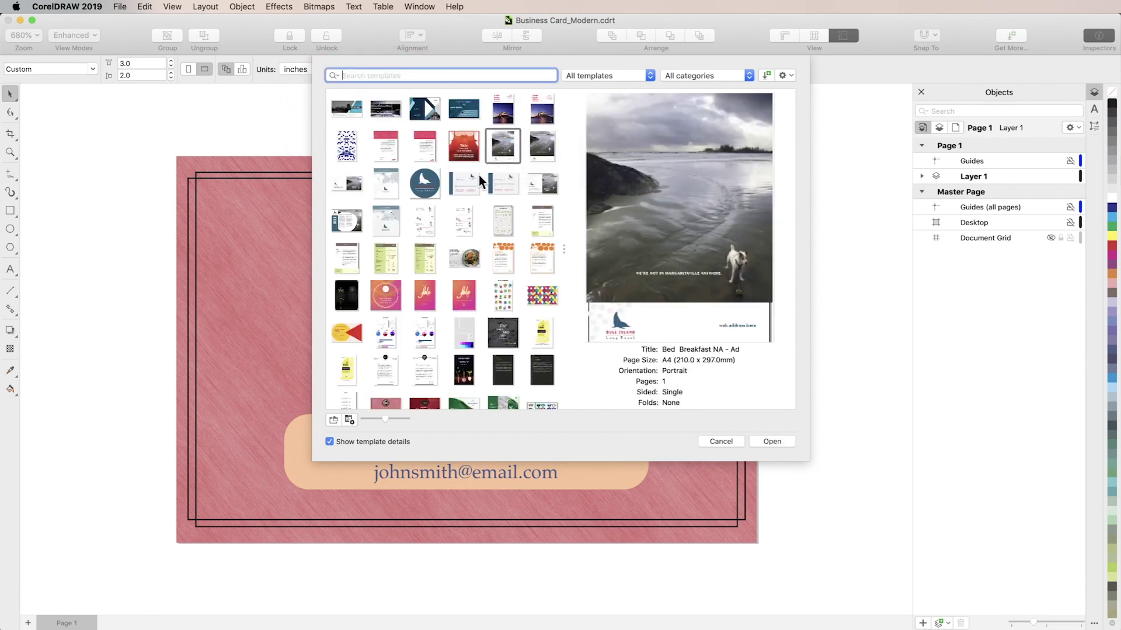
right_click(425, 178)
left_click(454, 188)
left_click(649, 75)
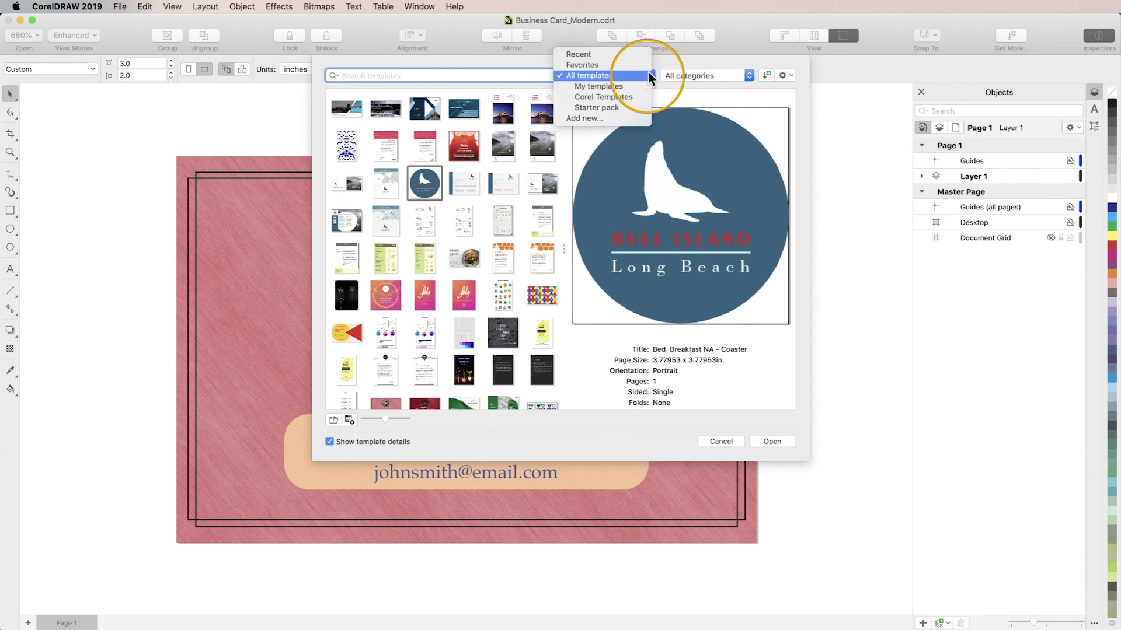
Step: Show Favorites and preview the Sea Lion, beach and Edgy Design templates
left_click(627, 64)
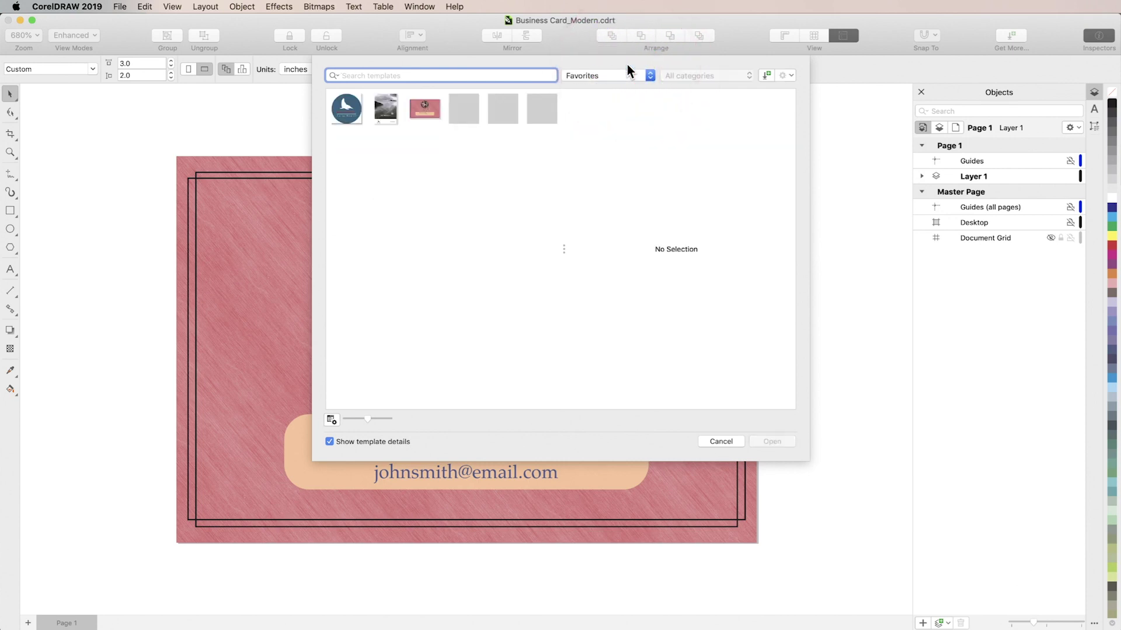
left_click(349, 110)
left_click(387, 110)
left_click(425, 117)
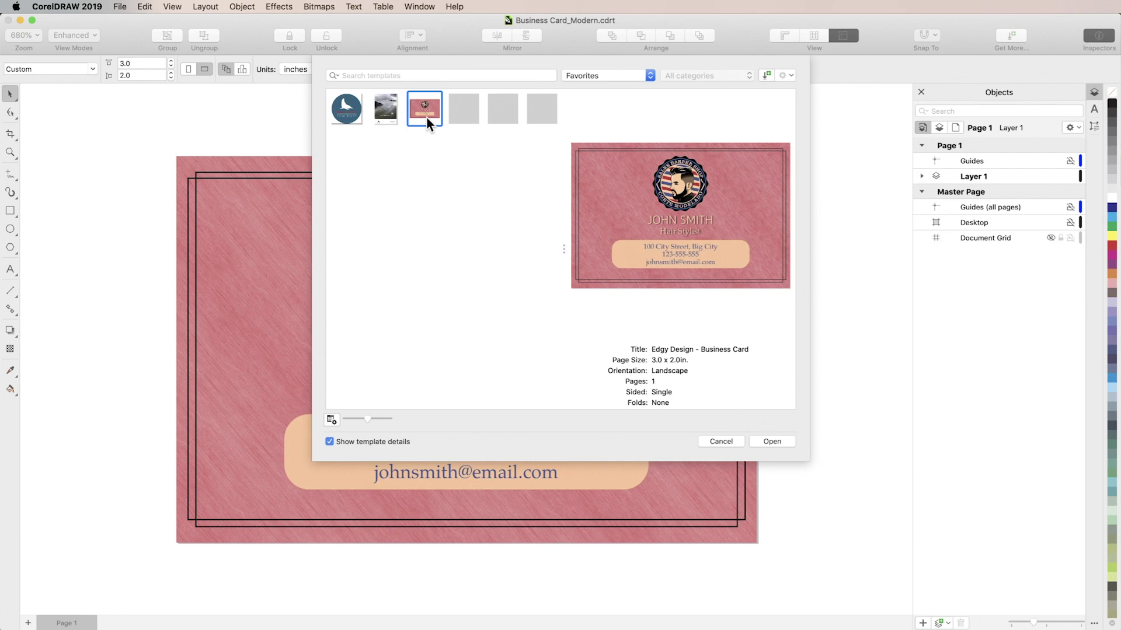
Step: Switch to My templates and preview the saved business card template
left_click(649, 76)
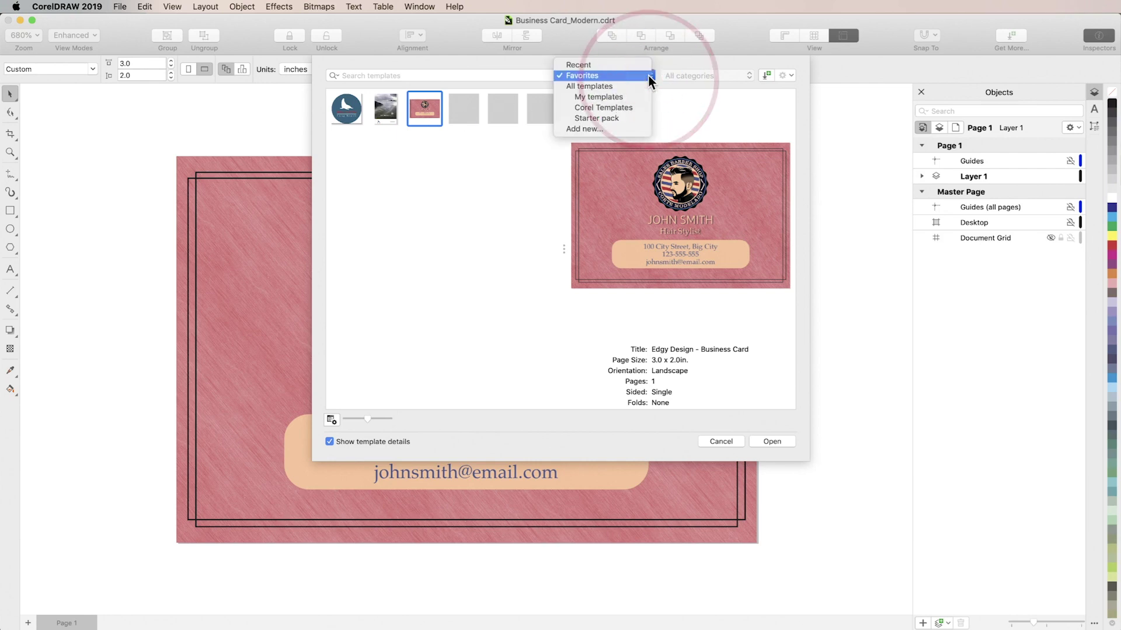
left_click(638, 97)
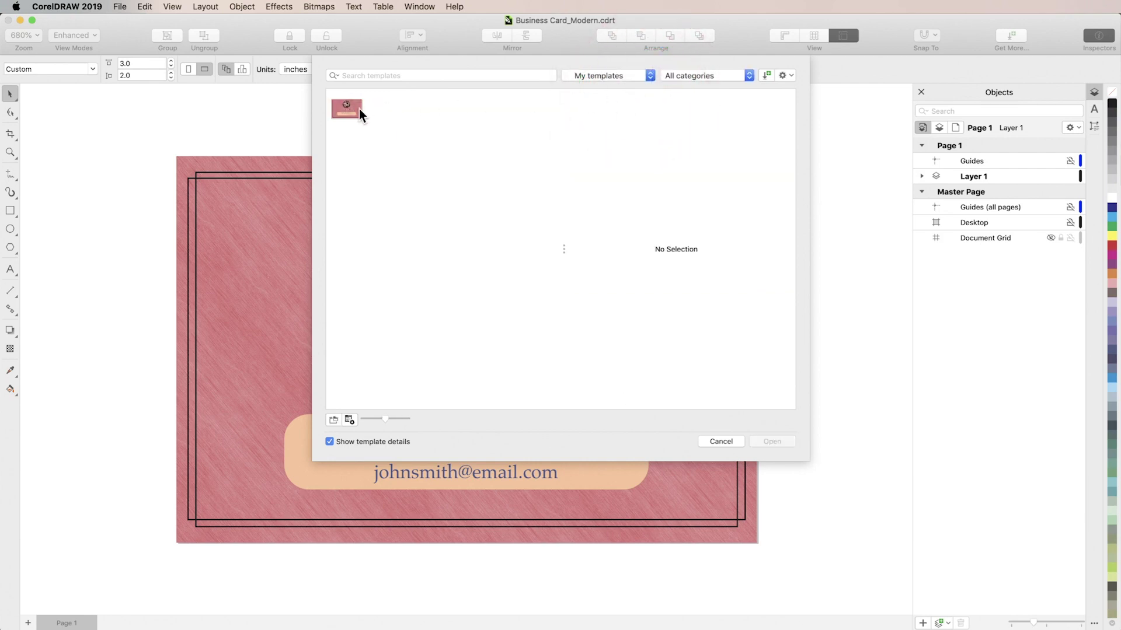
left_click(353, 111)
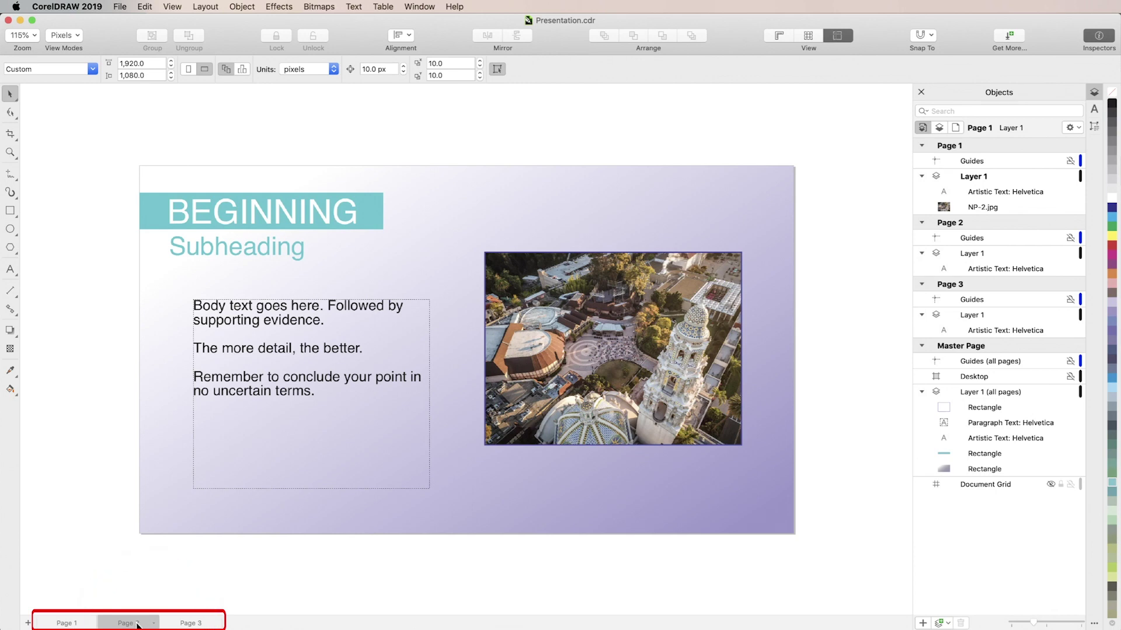
Step: View pages 2 and 3 and select the master page's Layer 1 (all pages)
left_click(138, 624)
left_click(193, 624)
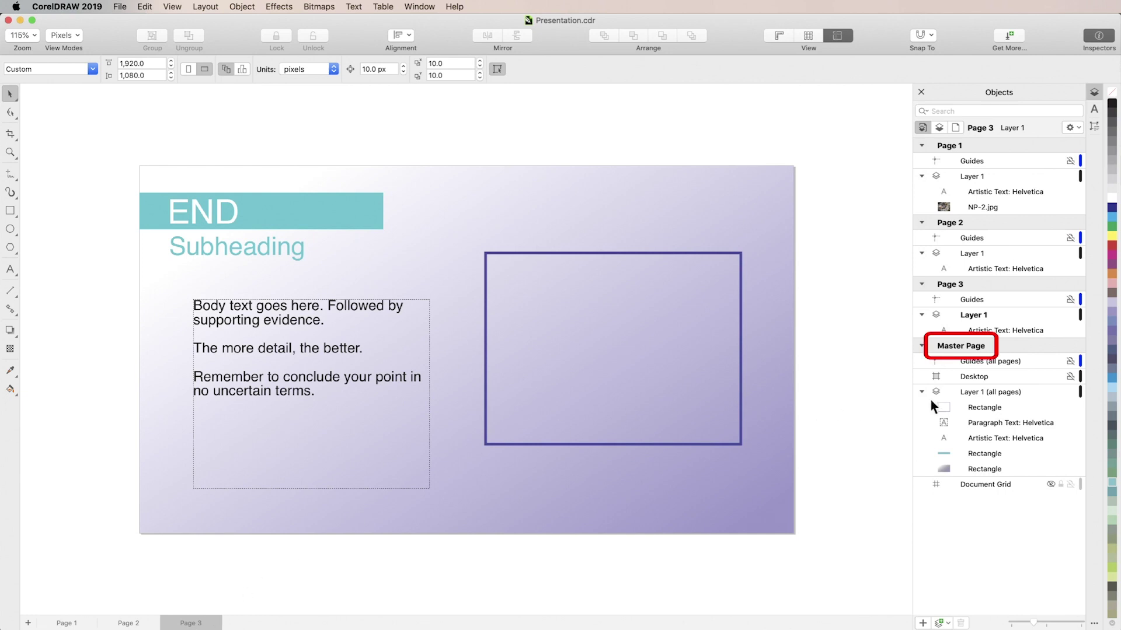
left_click(974, 399)
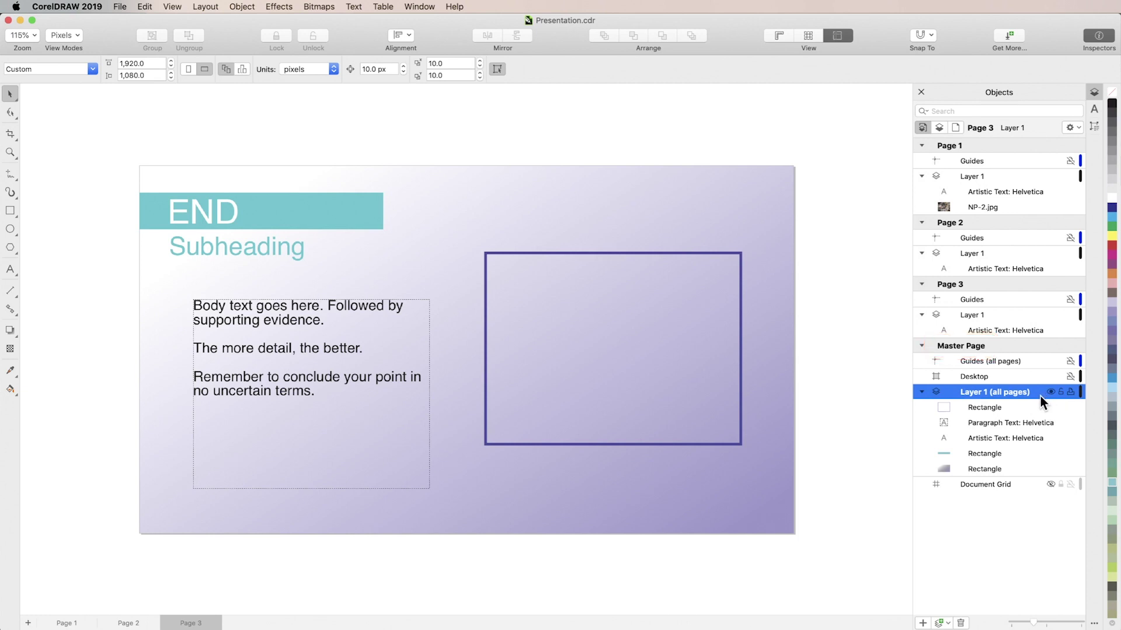
left_click(120, 7)
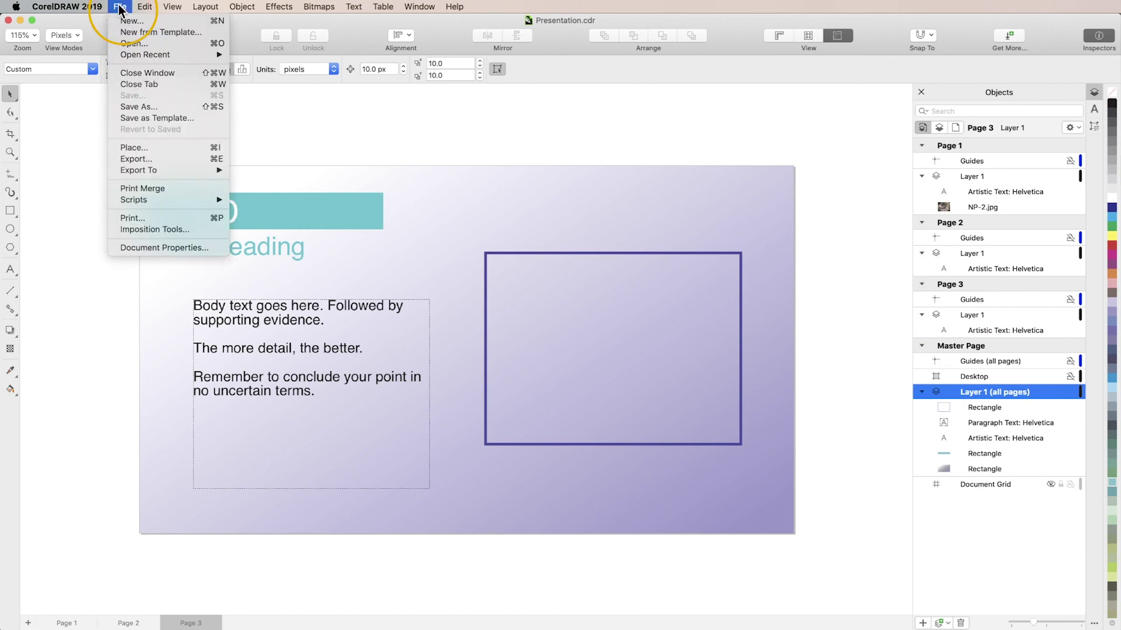
Step: Save the presentation as a template titled Presentation_v1
left_click(175, 118)
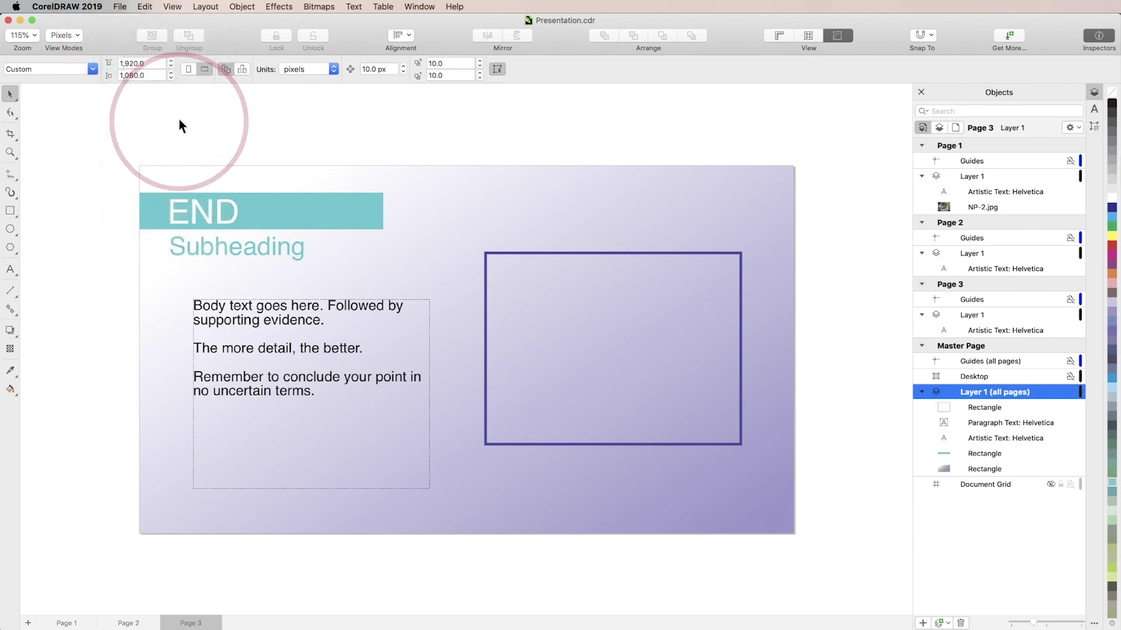
left_click(776, 440)
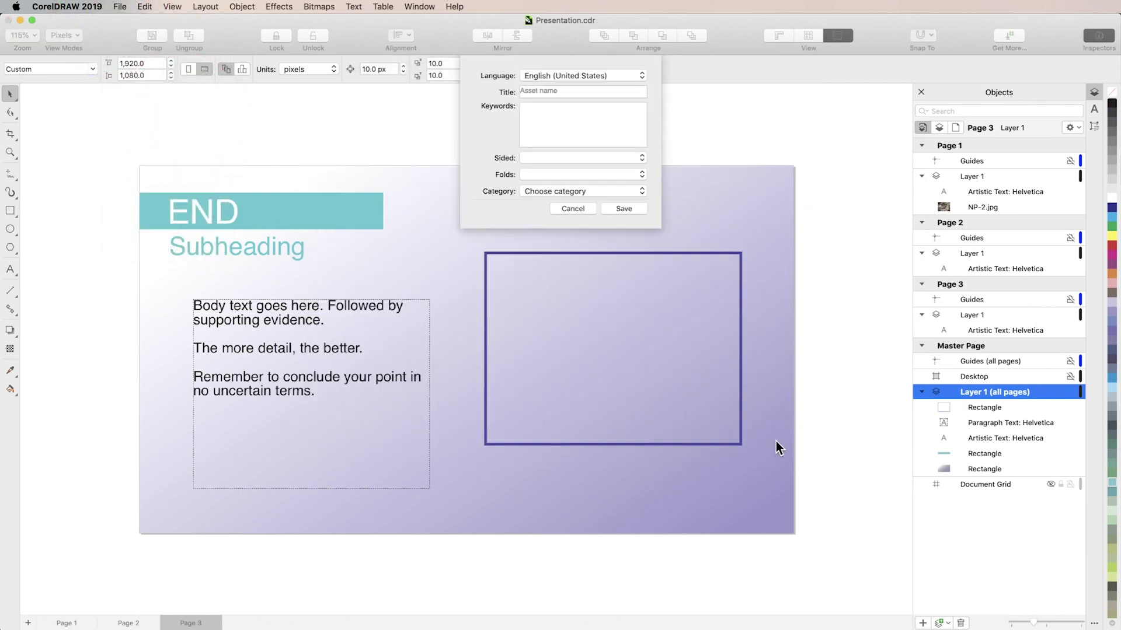
left_click(561, 92)
type("Presentation_v1")
Step: Add keywords presentation, purple, turquoise; set Single-sided, no folds, Presentations category; save
left_click(572, 119)
type("presentation; purple")
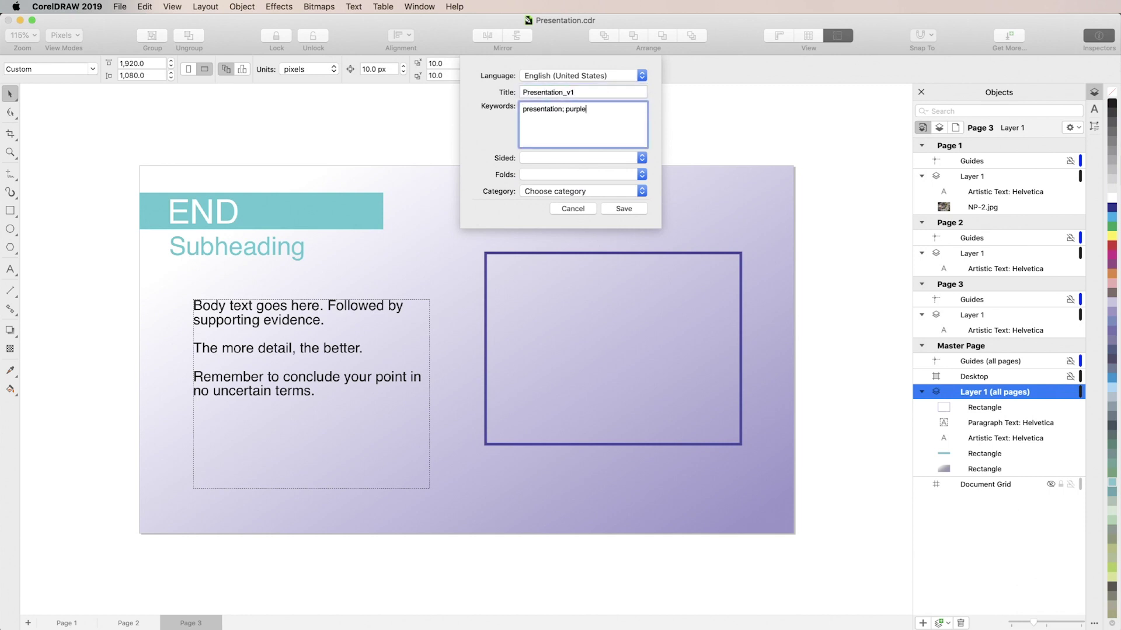
type("; turquoise")
left_click(584, 158)
left_click(583, 169)
left_click(624, 174)
left_click(583, 184)
left_click(583, 191)
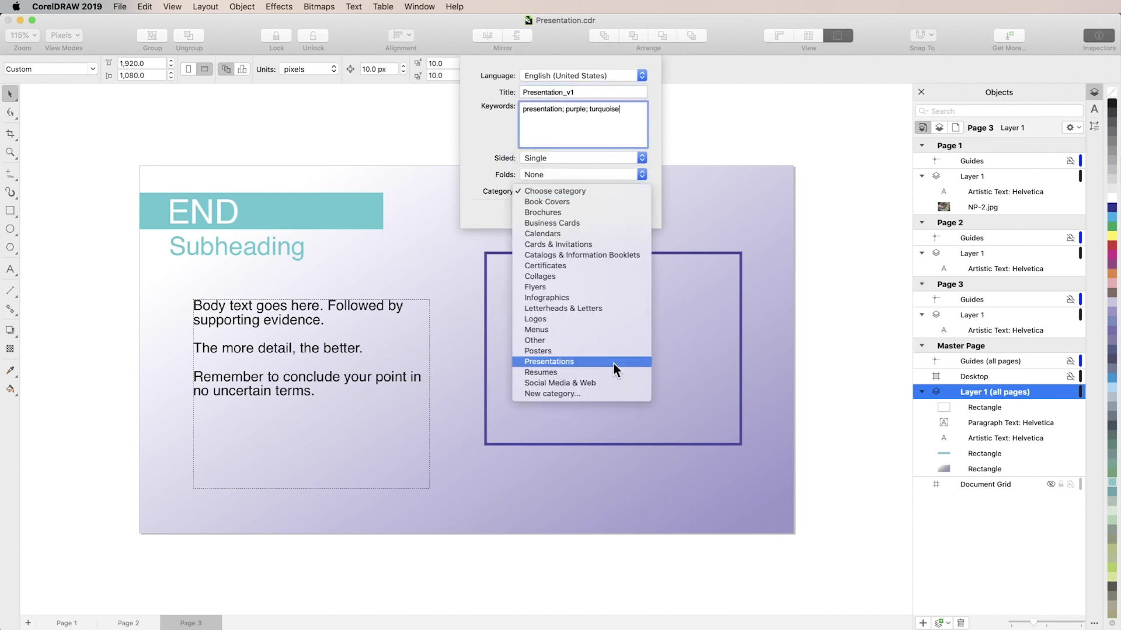
left_click(614, 363)
left_click(634, 210)
Step: Open New from Template and filter the template browser to My templates
left_click(122, 6)
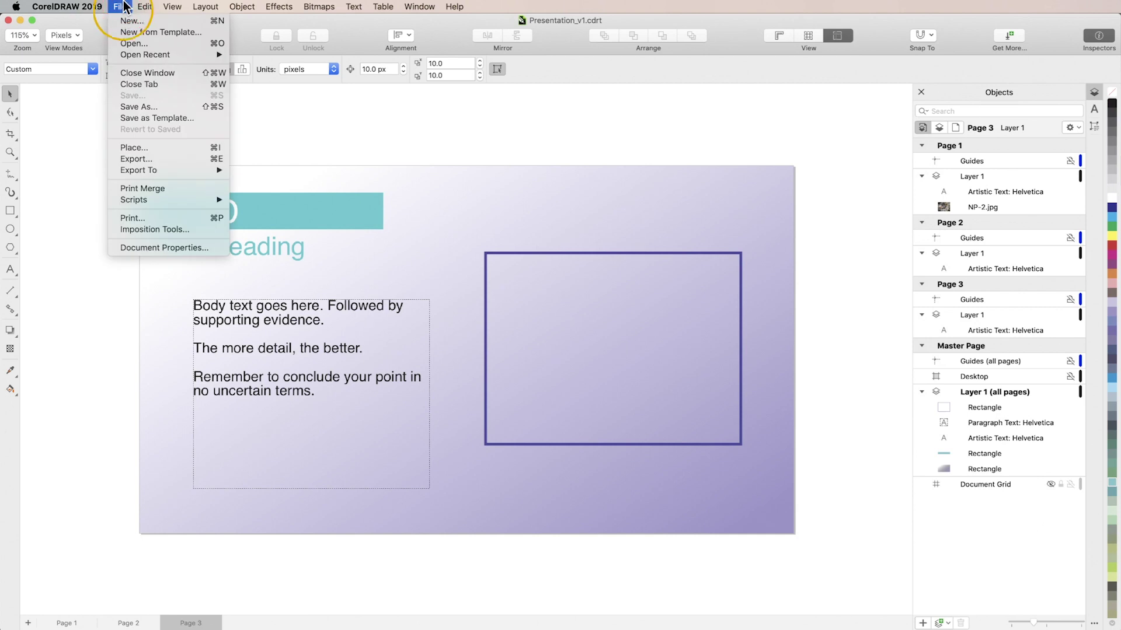
left_click(155, 32)
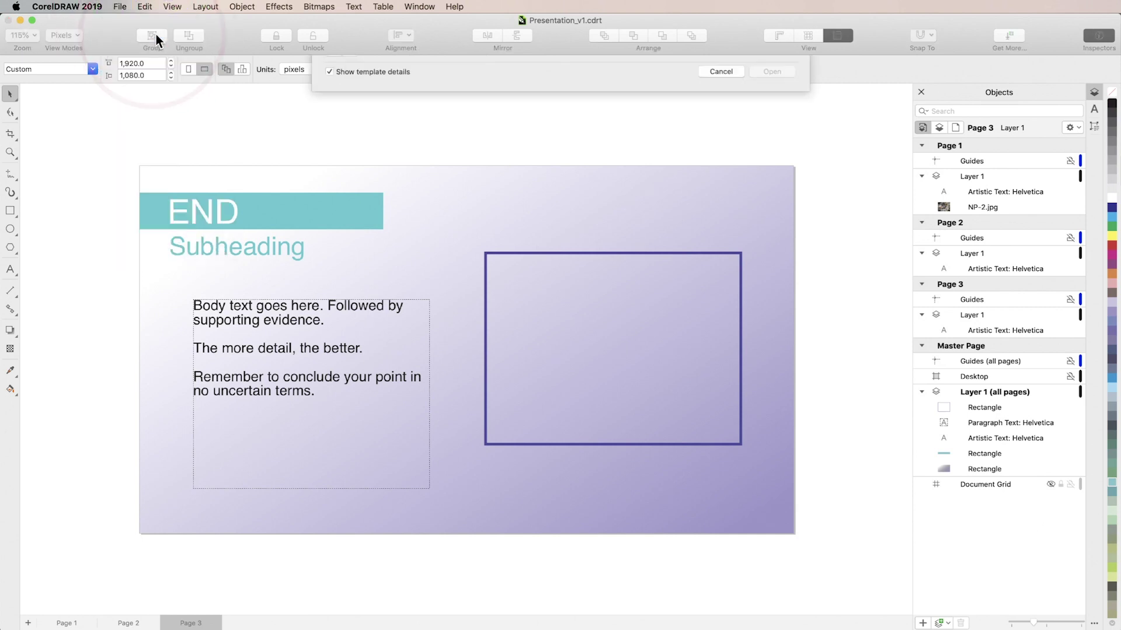
left_click(642, 76)
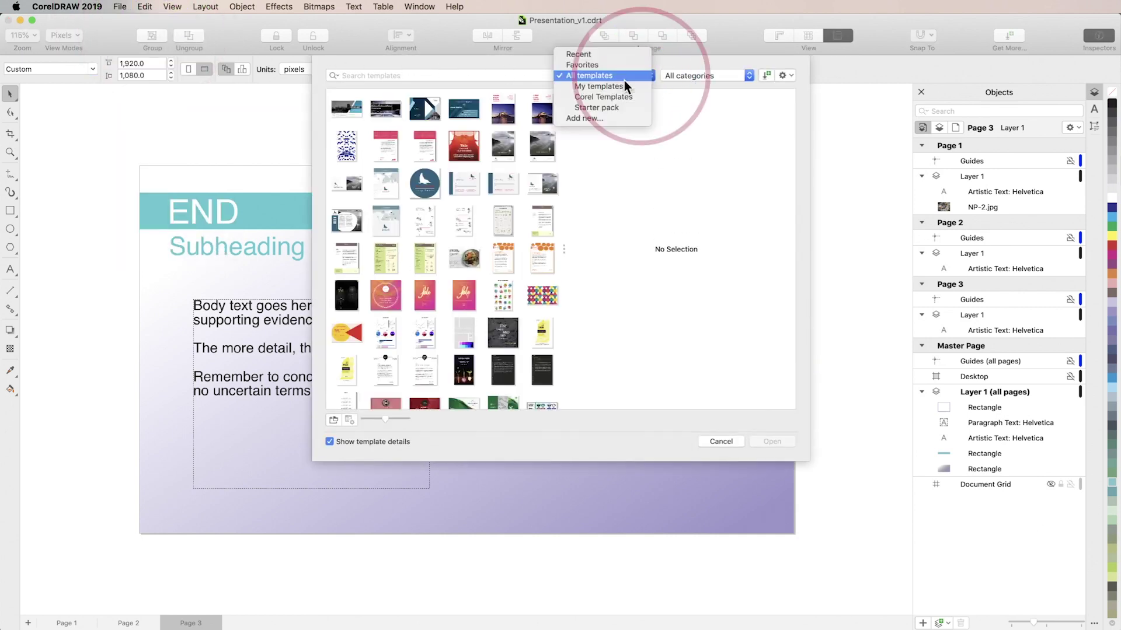
left_click(624, 86)
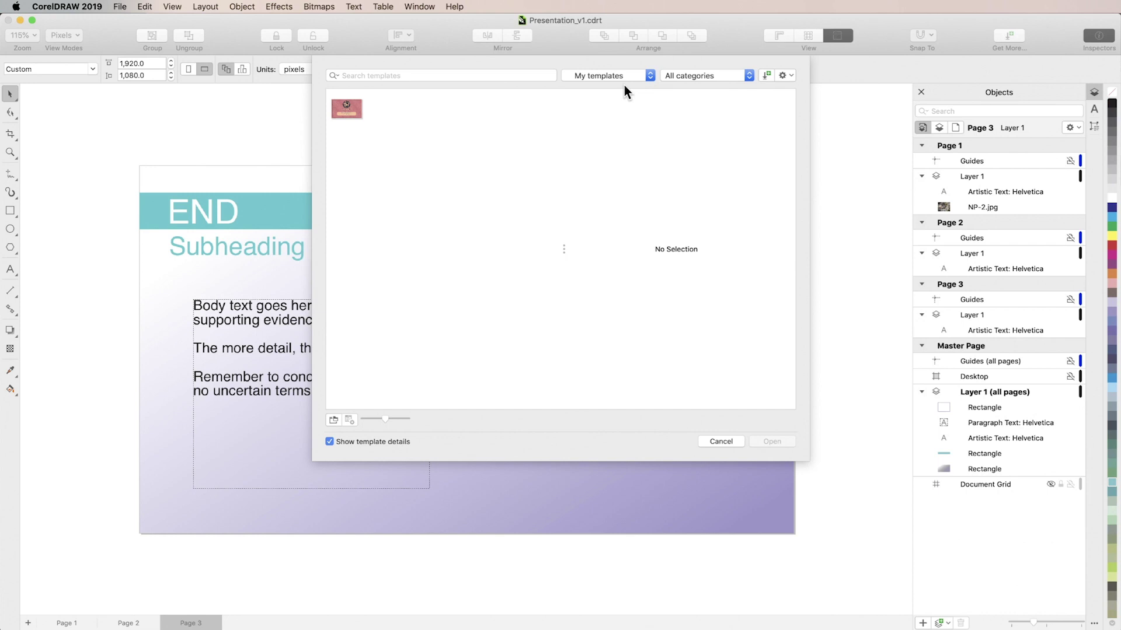
Step: Add CorelDRAW > DISCOVERY_CENTER > Templates as a template source and preview Presentation_v1
left_click(649, 76)
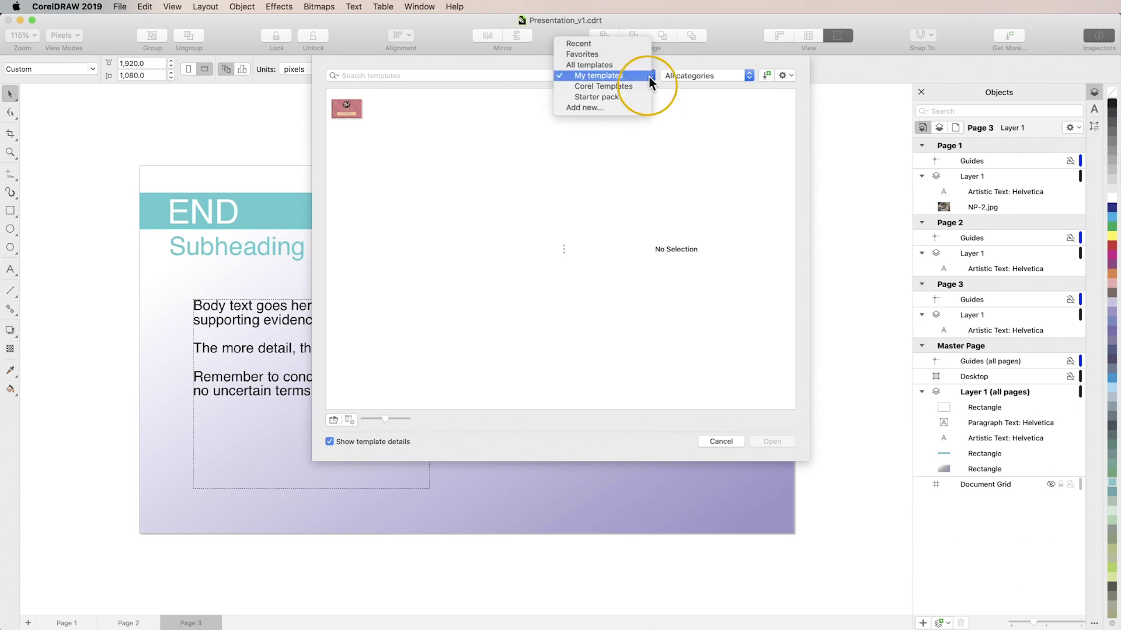
left_click(620, 108)
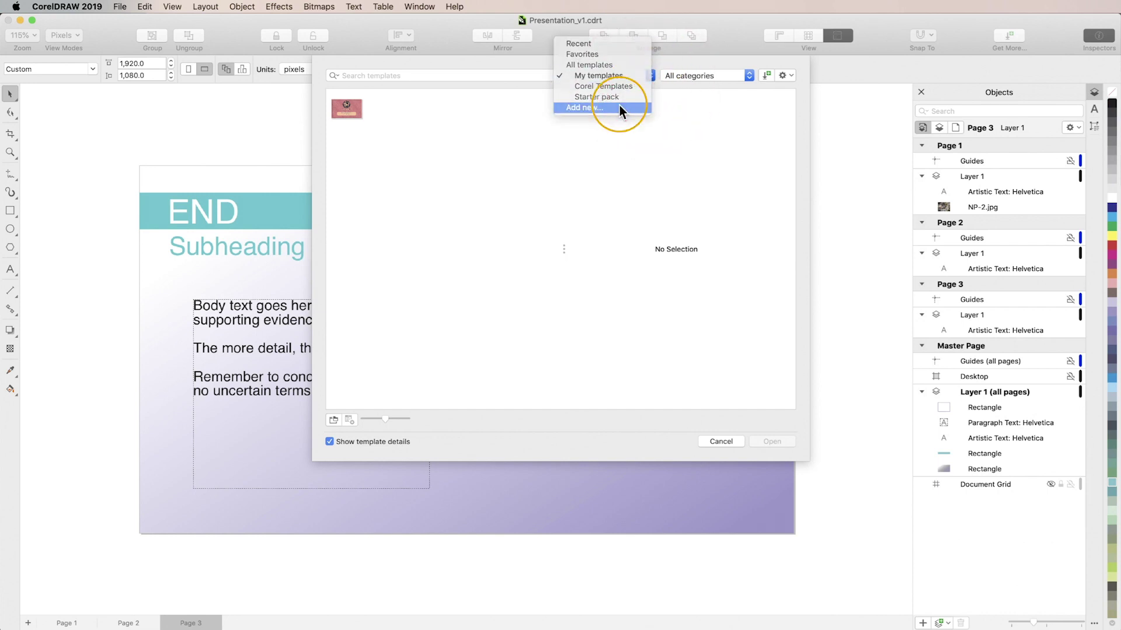
left_click(439, 288)
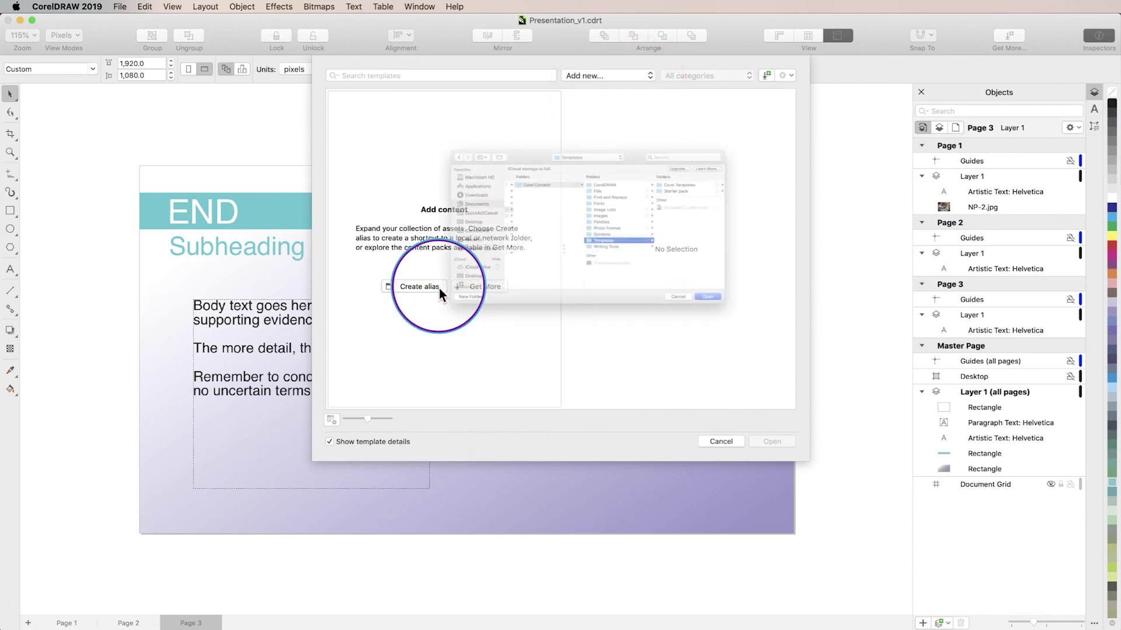
left_click(425, 235)
left_click(478, 209)
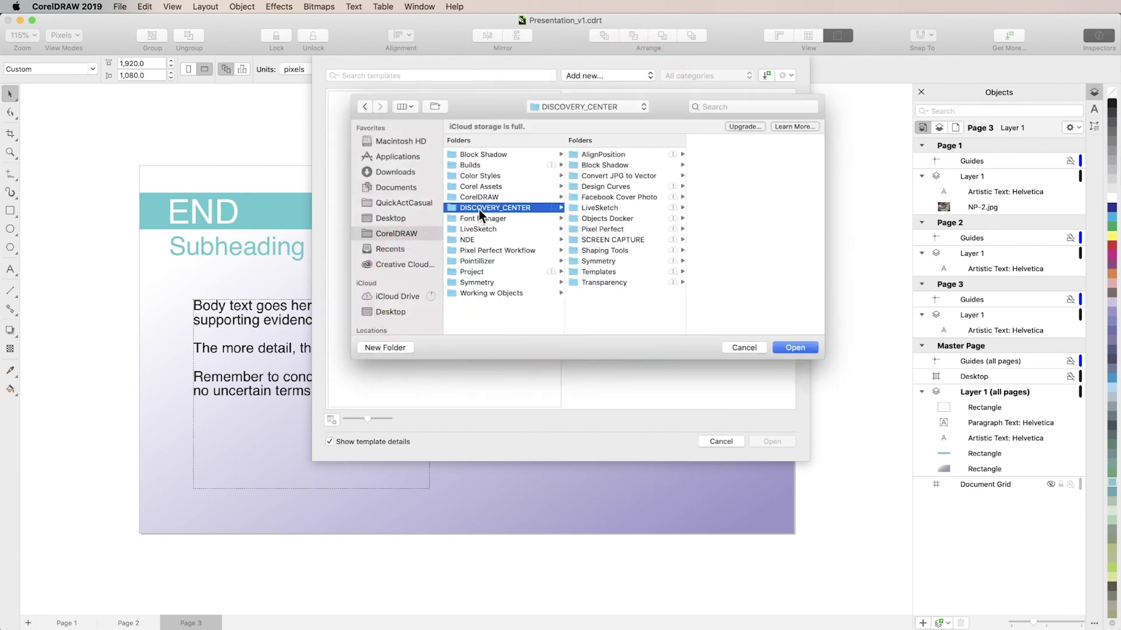
left_click(615, 272)
left_click(786, 347)
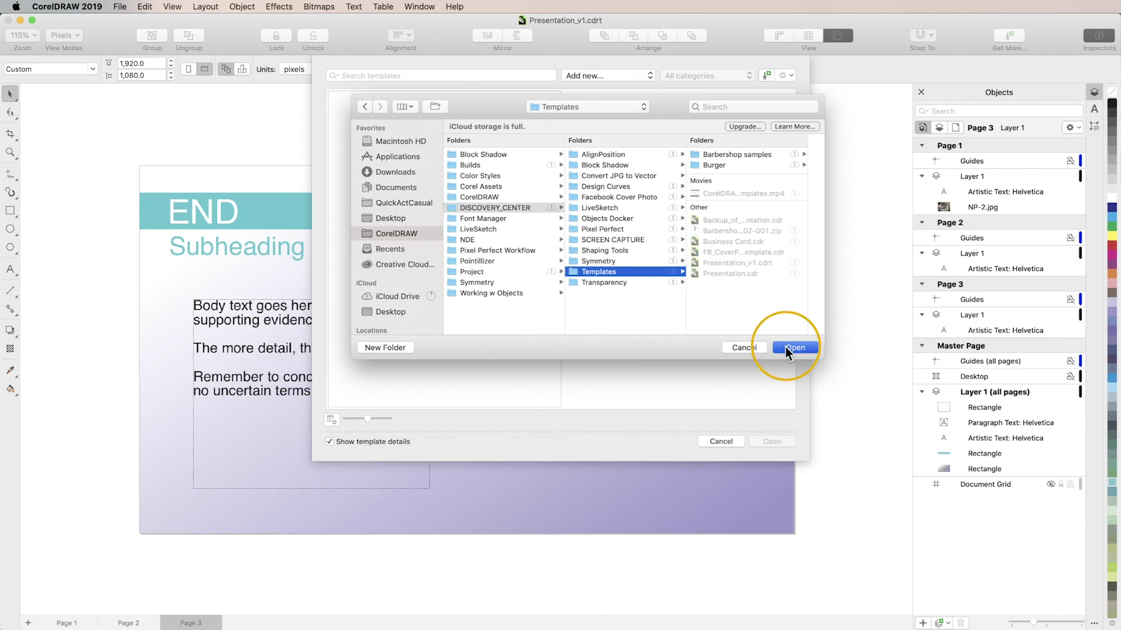
left_click(346, 111)
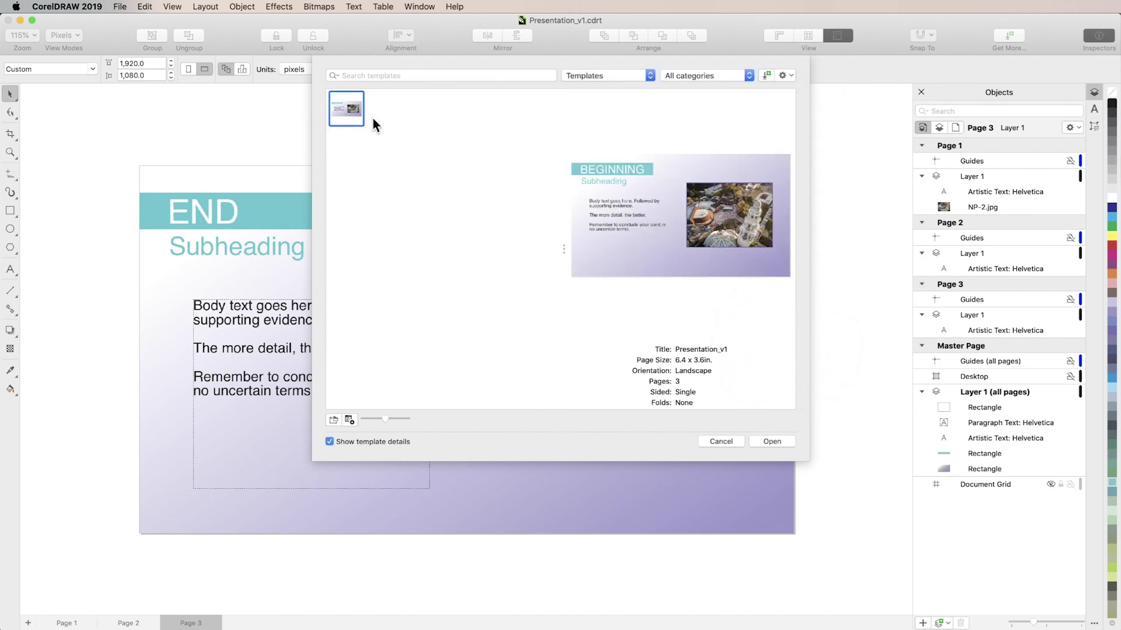
left_click(642, 74)
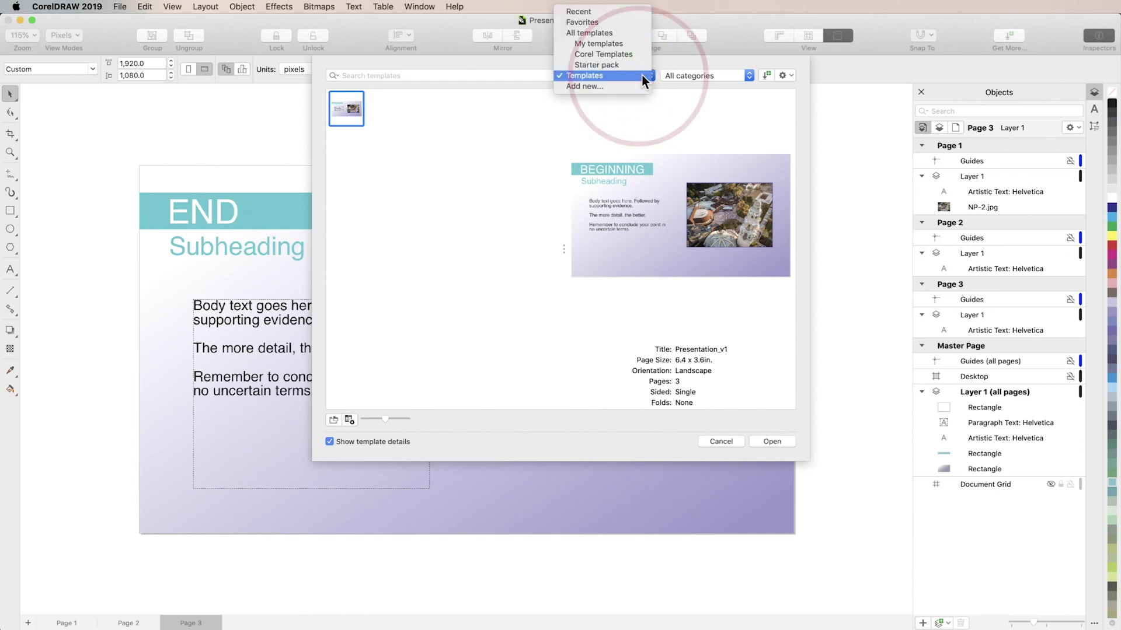